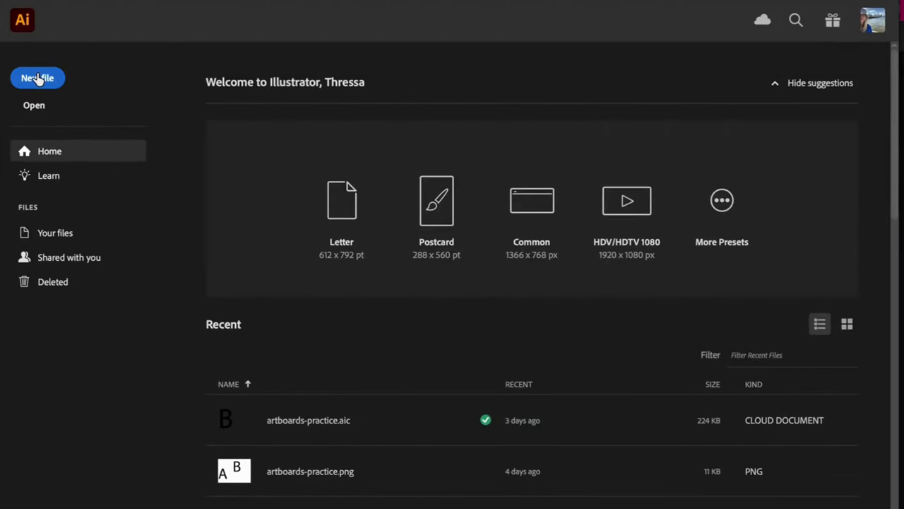
Step: Create a new blank 5 x 5 in RGB document from the Home screen
left_click(39, 78)
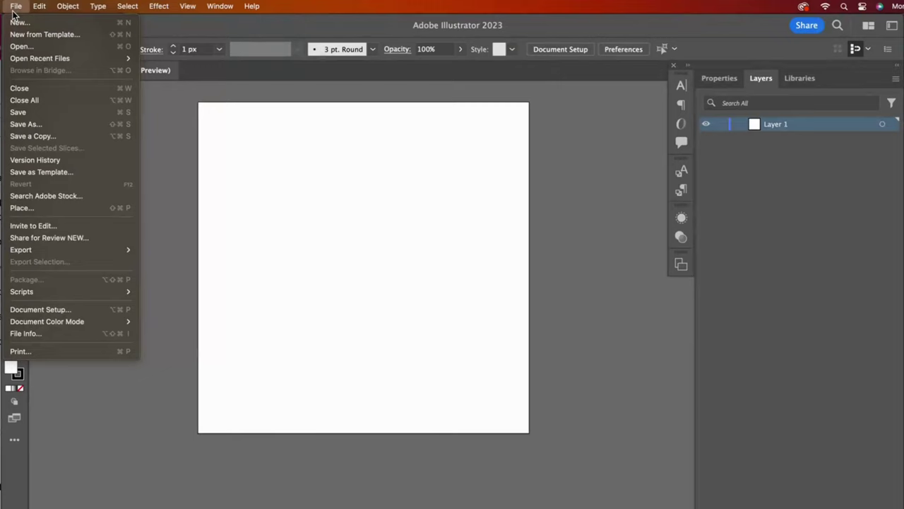
Step: Place the portrait photo of the woman in the yellow shirt onto the artboard
left_click(46, 207)
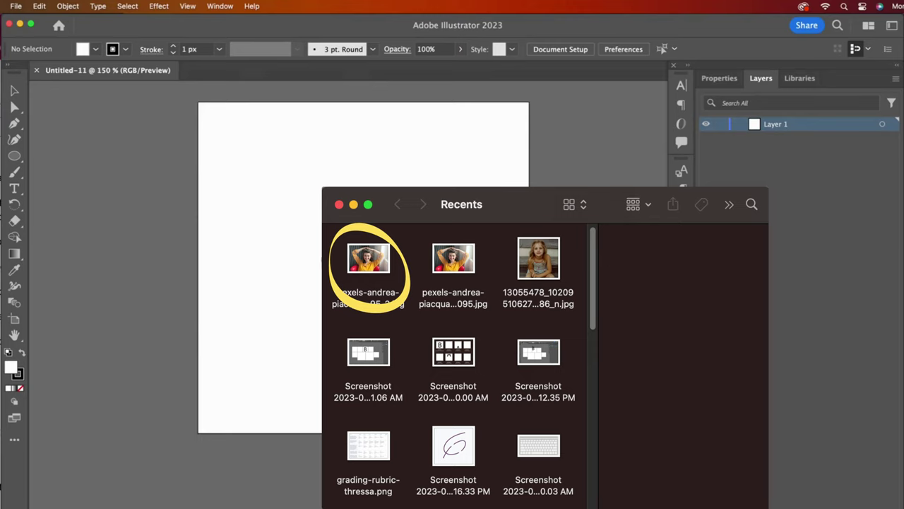
double_click(368, 258)
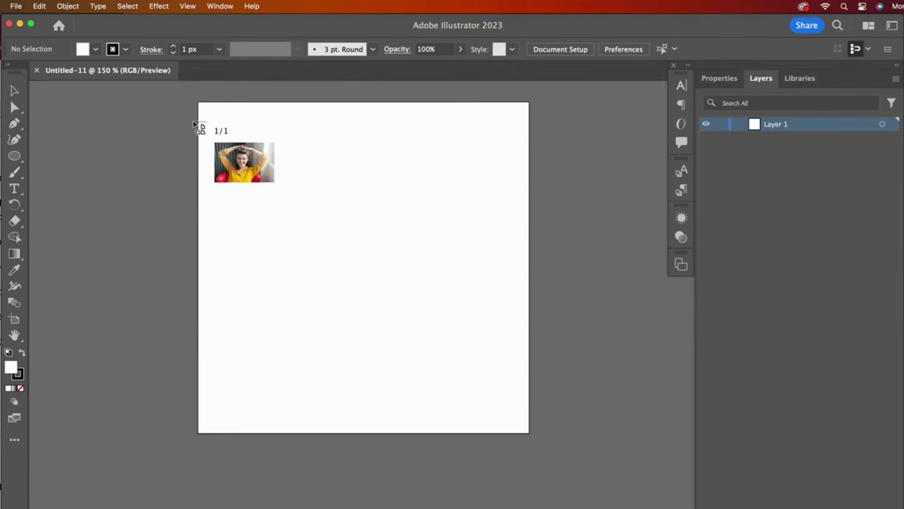
left_click(195, 121)
Step: Scale the photo down and move it so the woman's face sits over the artboard
key("super+minus")
key("super+minus")
key("super+minus")
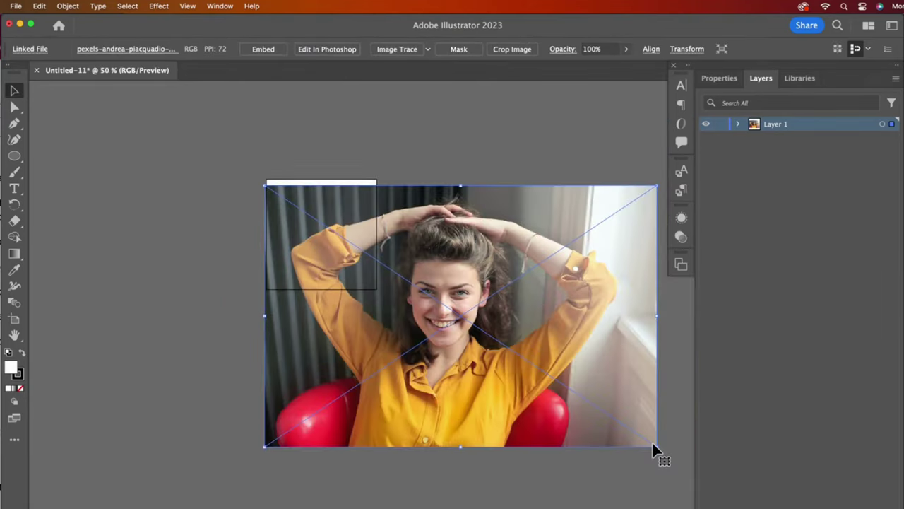
left_click_drag(654, 446, 487, 323)
left_click_drag(416, 307, 380, 289)
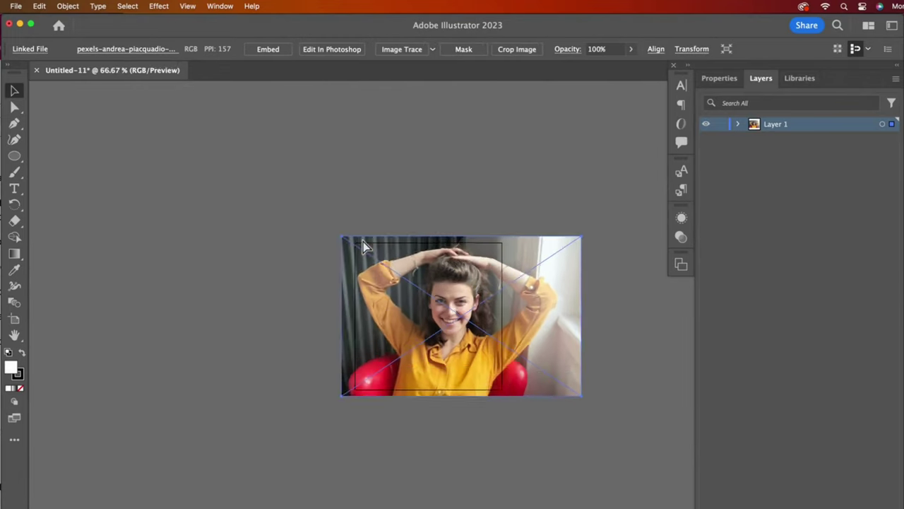
key("super+plus")
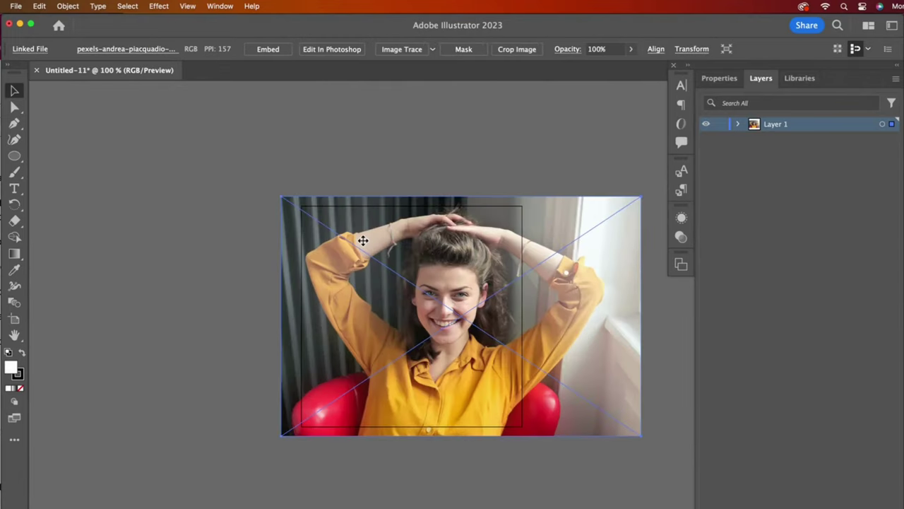
Step: Crop the photo to a 5 x 5 in square framing the woman over the artboard
left_click(16, 91)
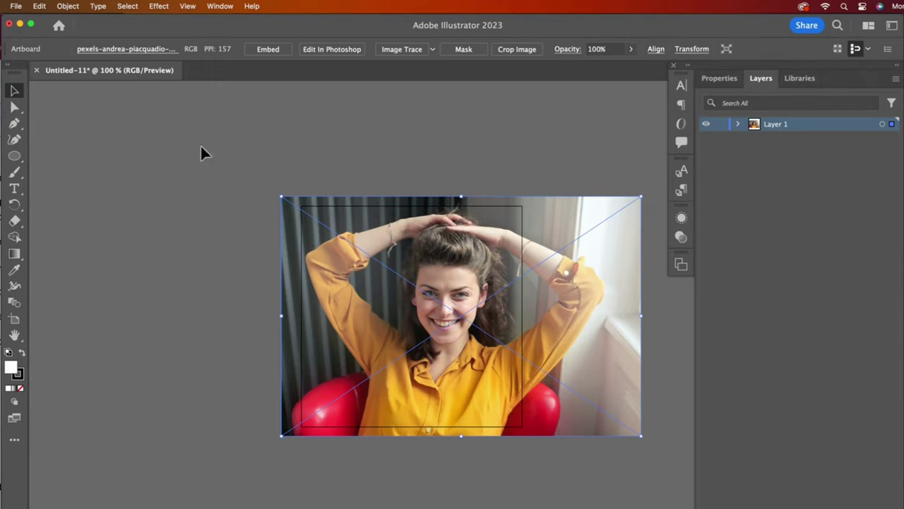
left_click(515, 49)
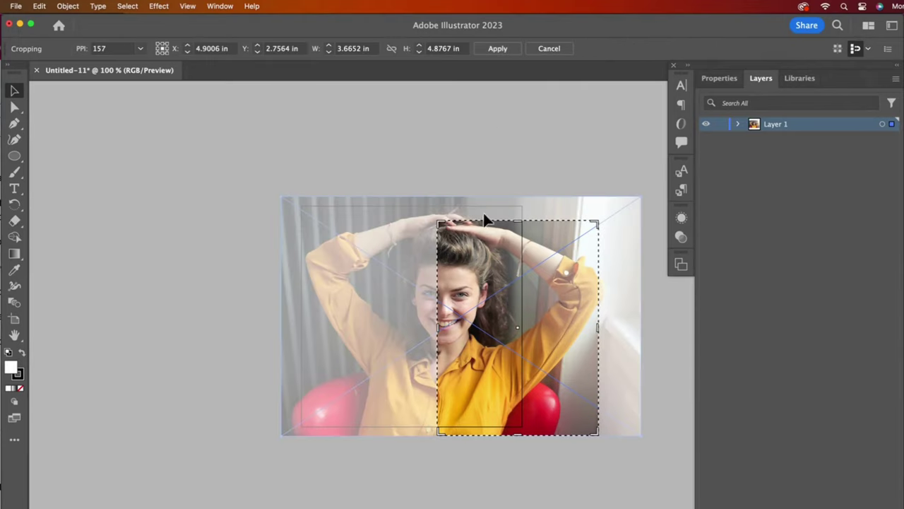
left_click_drag(436, 325, 302, 338)
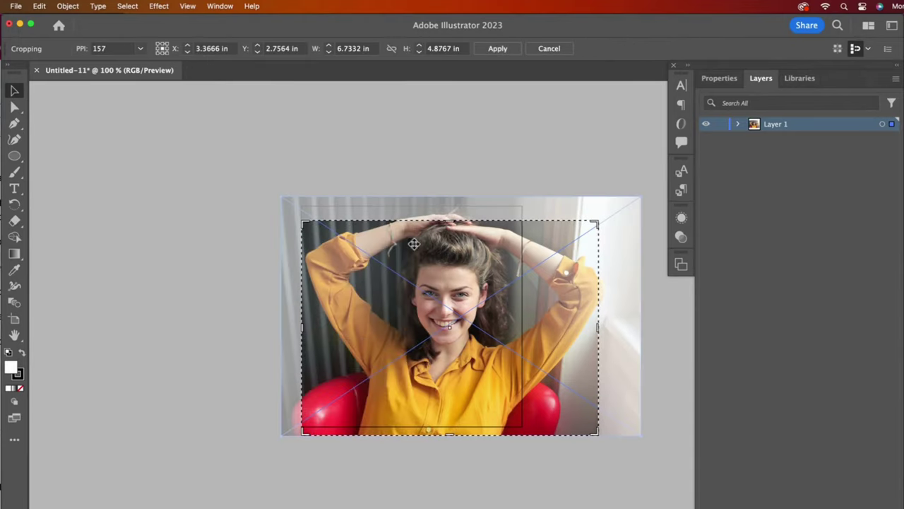
left_click_drag(451, 224, 452, 206)
left_click_drag(598, 323, 522, 321)
left_click_drag(411, 436, 413, 426)
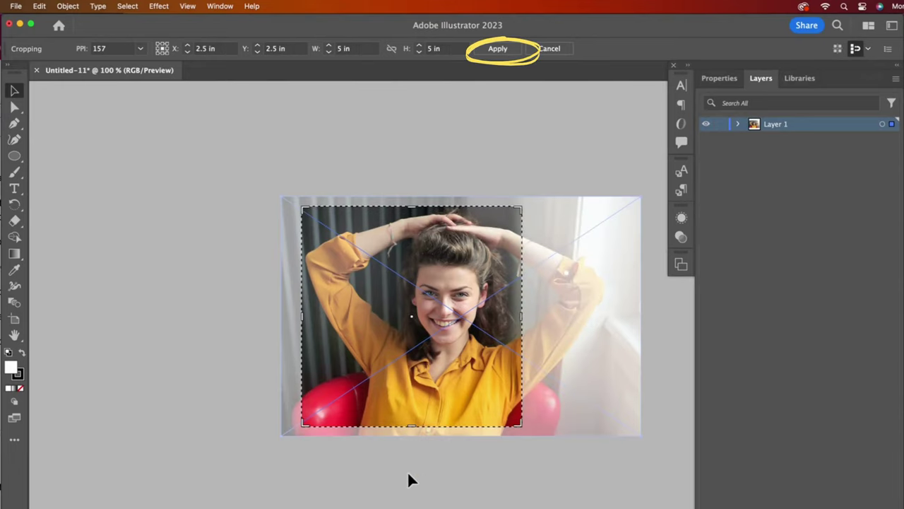
left_click(499, 49)
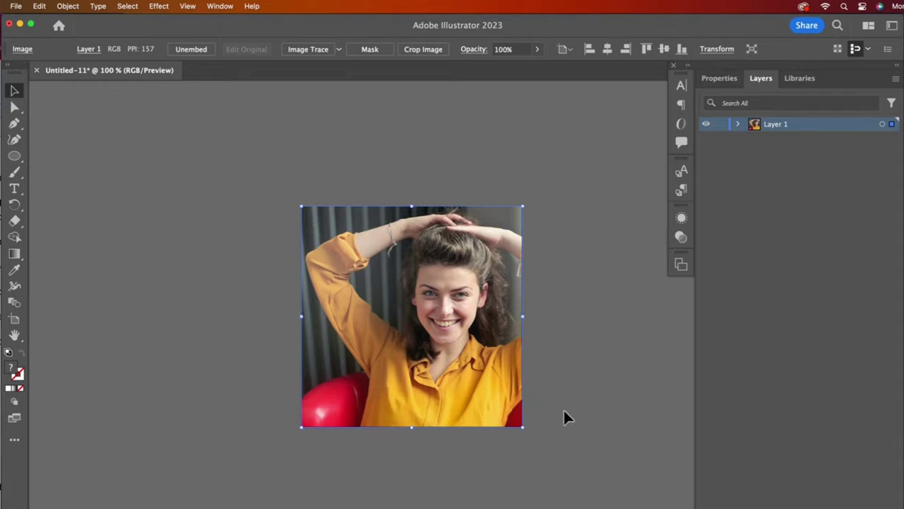
Step: Image-trace the cropped photo with the 6 Colors preset and expand it into vector paths
left_click(340, 51)
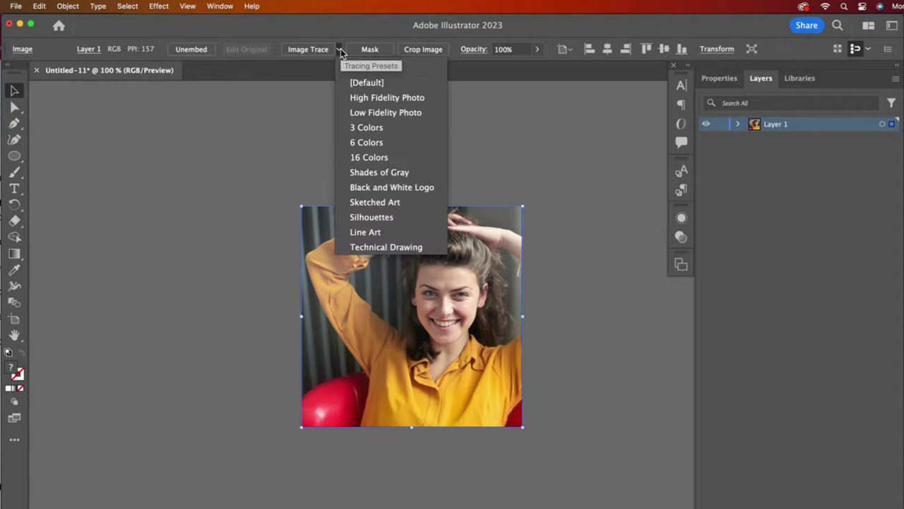
left_click(381, 142)
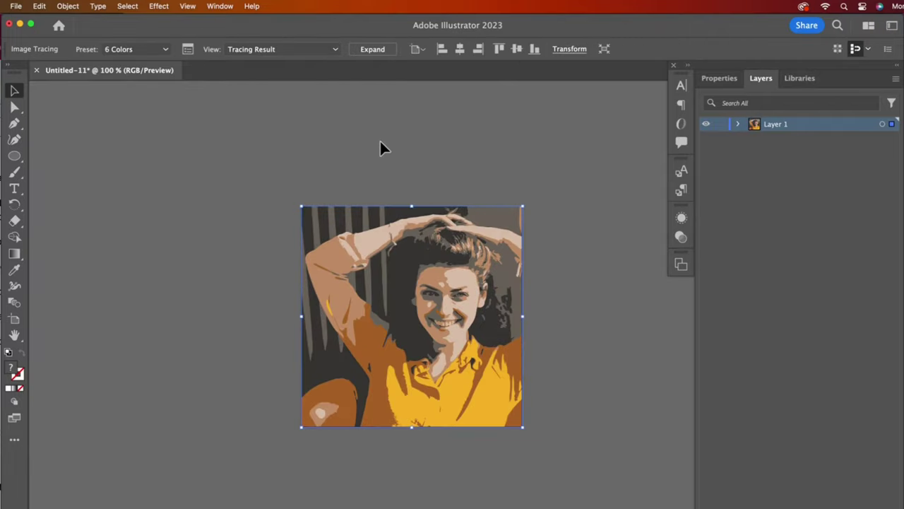
left_click(372, 51)
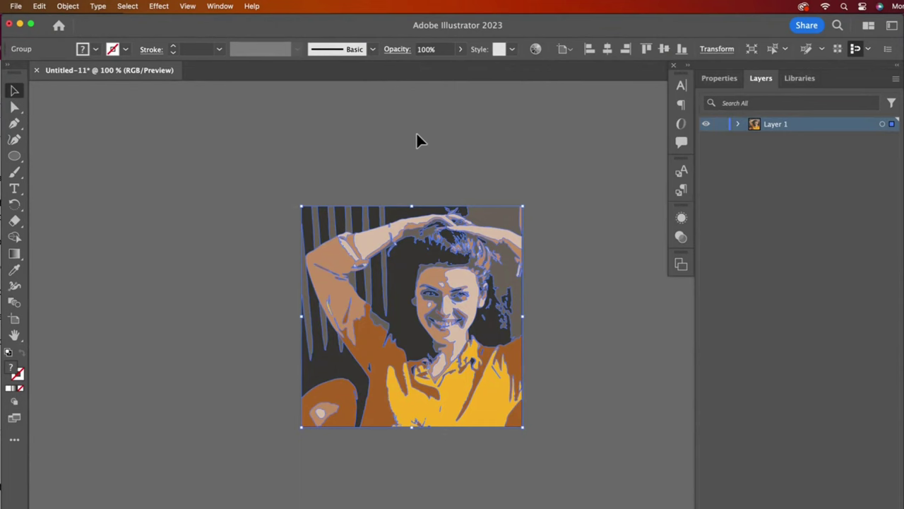
key("super+equal")
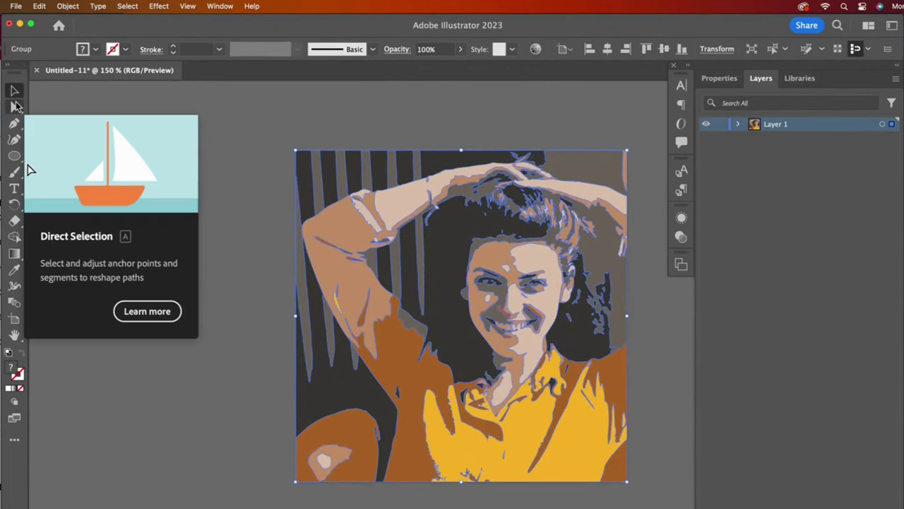
left_click(17, 107)
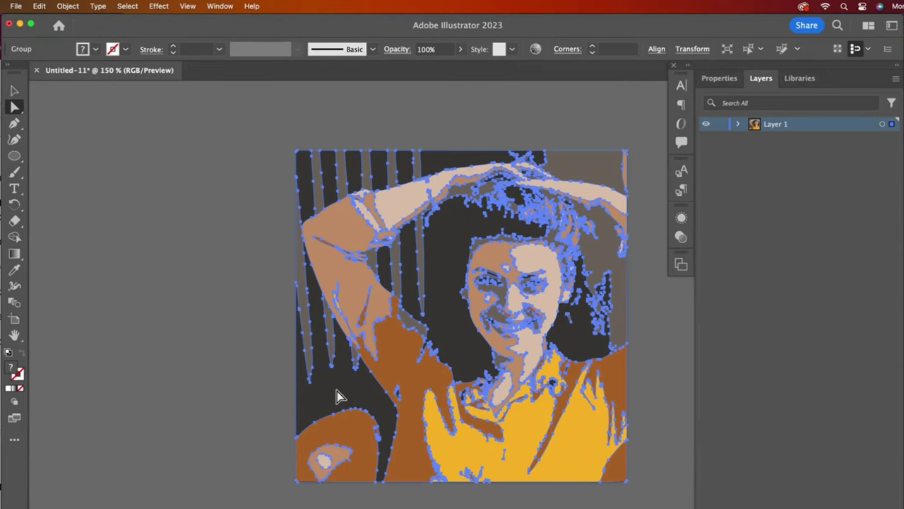
left_click(253, 387)
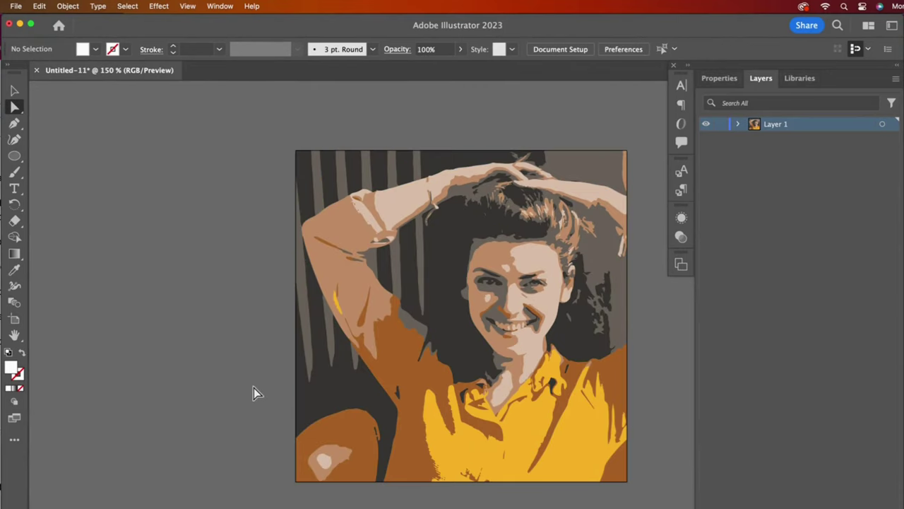
left_click(327, 392)
left_click(396, 362)
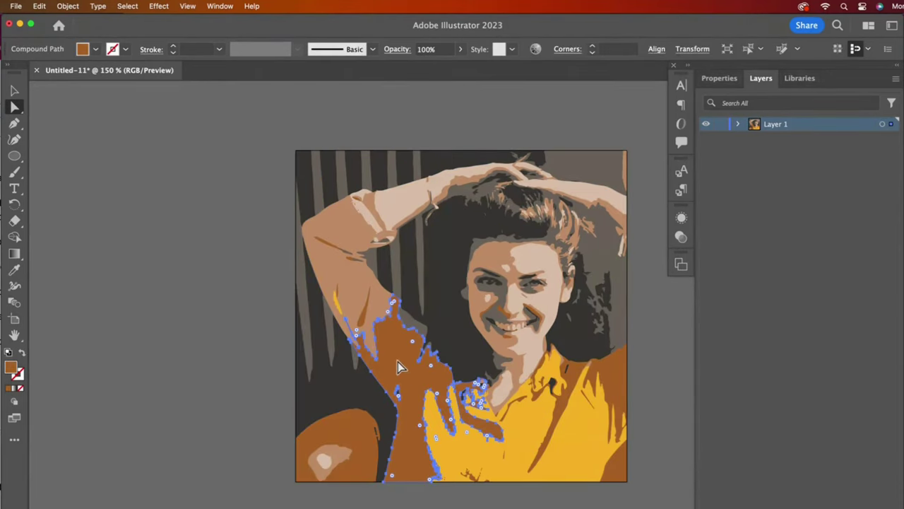
left_click(445, 158)
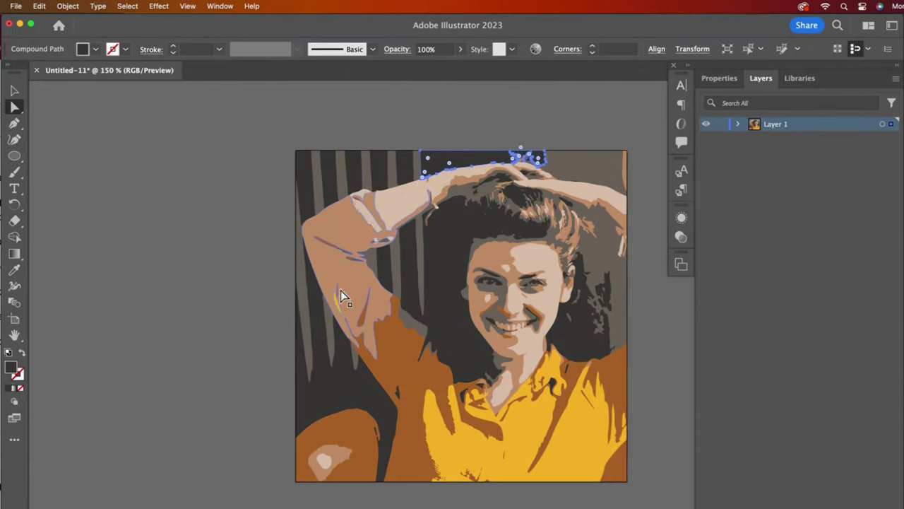
left_click(16, 94)
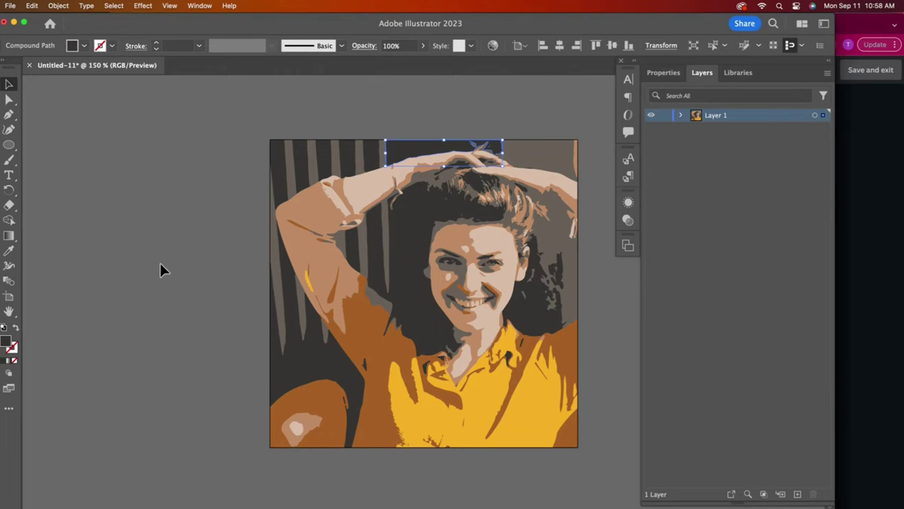
left_click(180, 275)
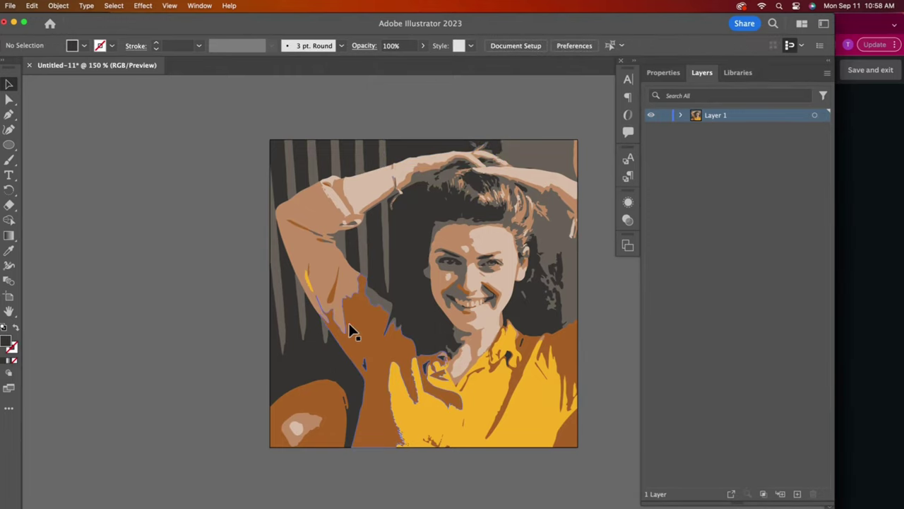
left_click_drag(358, 319, 269, 299)
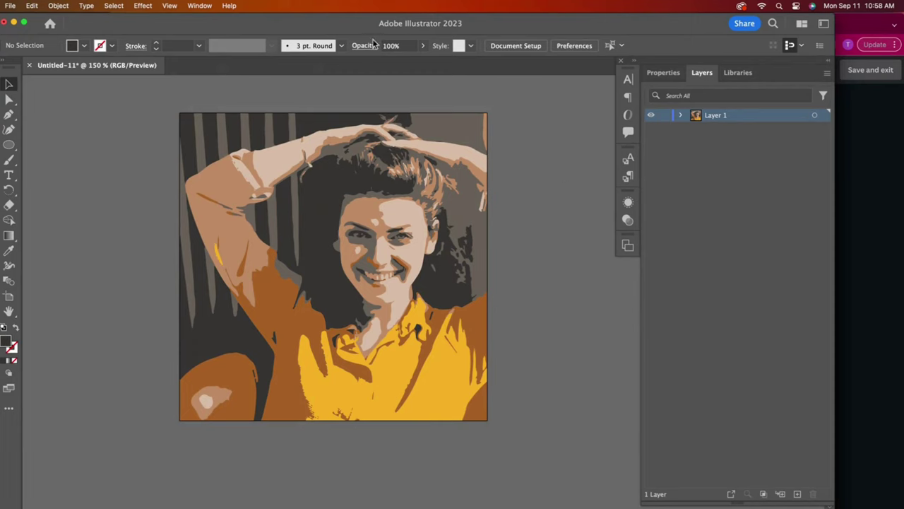
Step: Dock the Swatches panel and delete every swatch except None and Registration
left_click(199, 7)
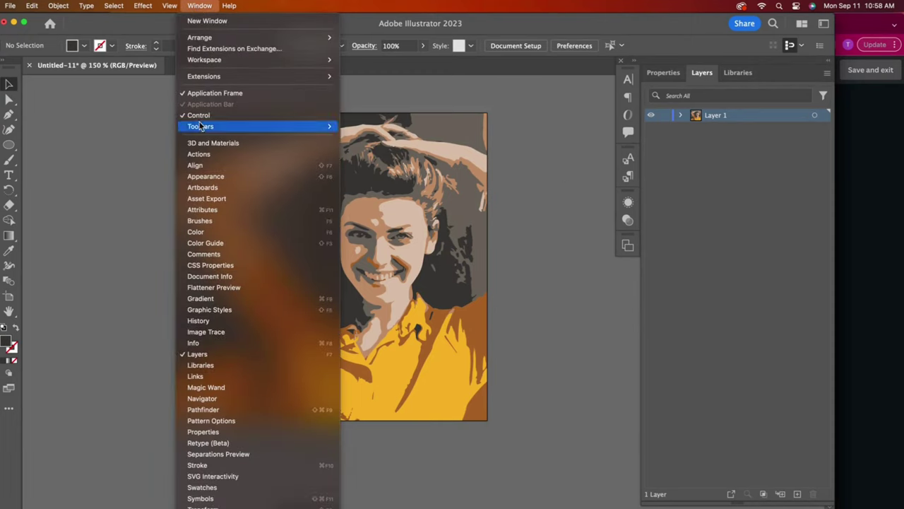
left_click(235, 487)
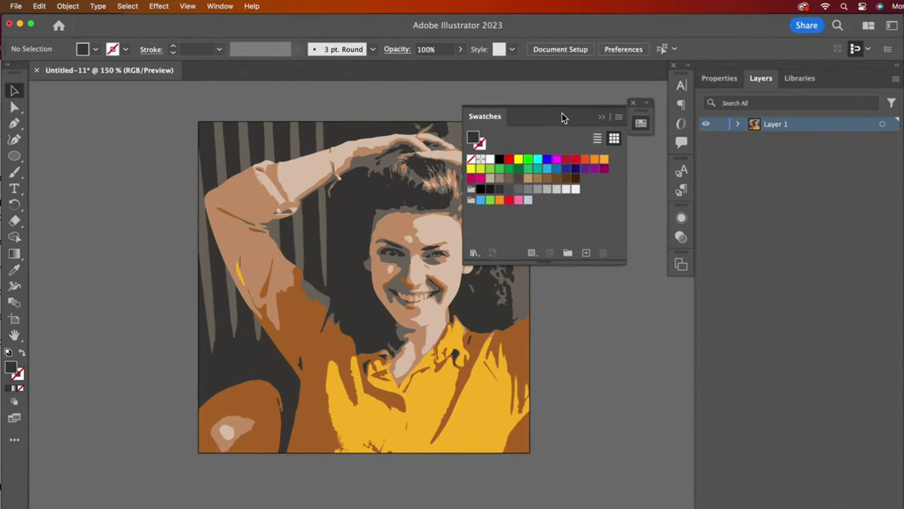
left_click_drag(524, 109, 636, 85)
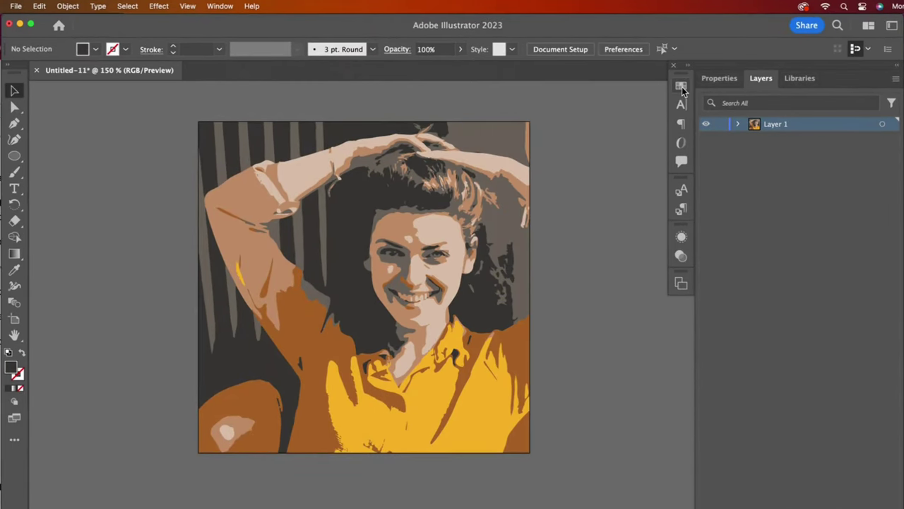
left_click(682, 87)
left_click(568, 162)
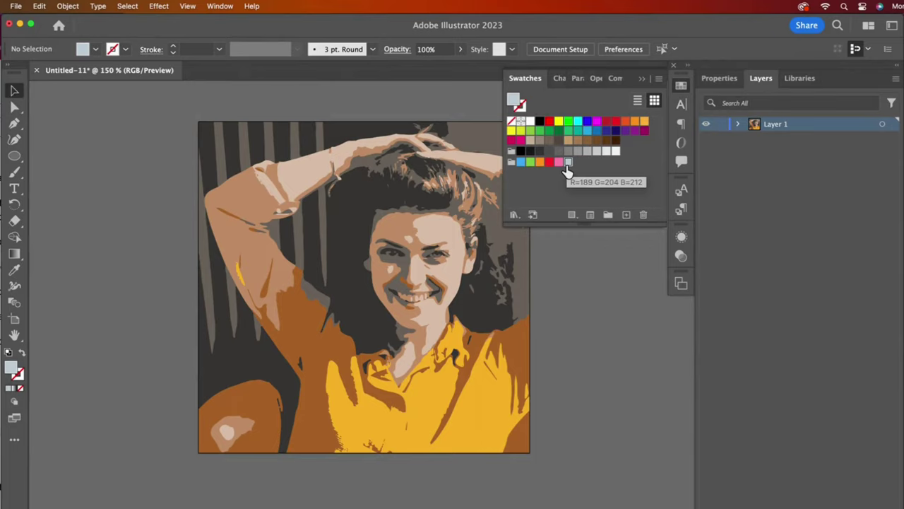
left_click(615, 151, "shift")
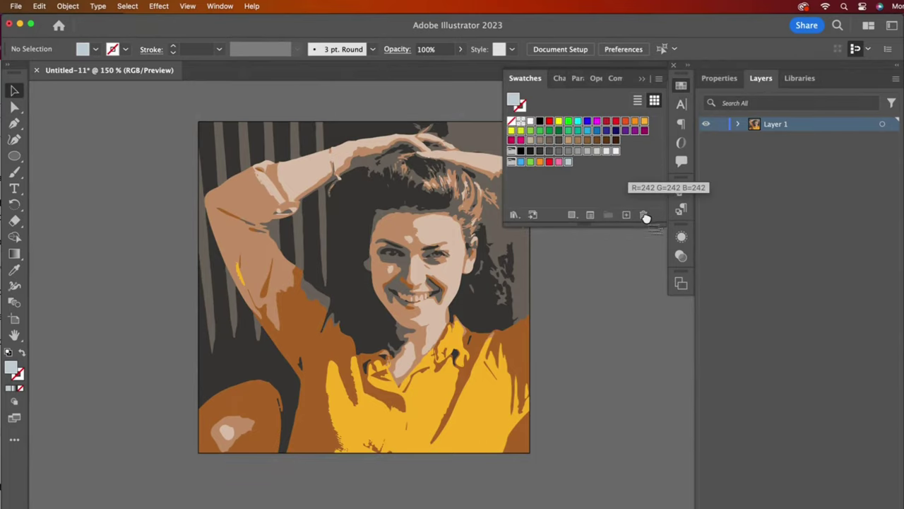
left_click(642, 214)
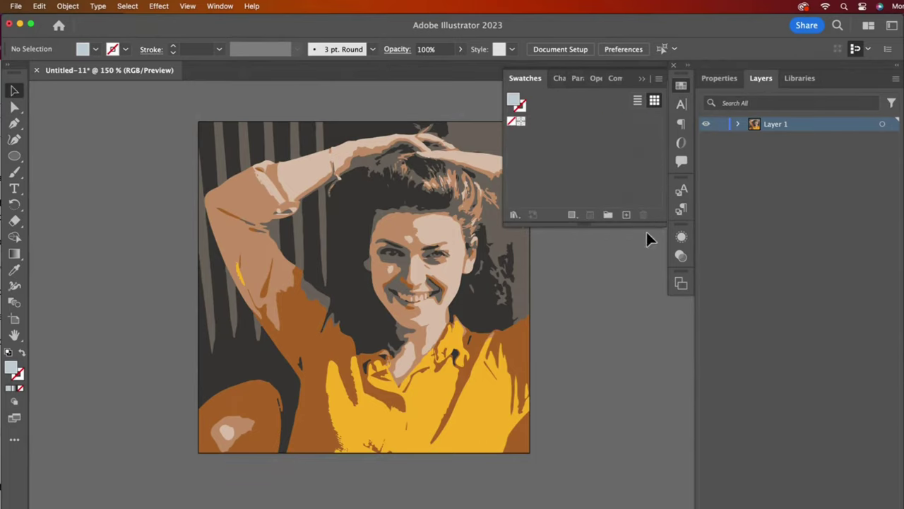
Step: Set the fill to dark red #A84838 and save it as a swatch
double_click(12, 366)
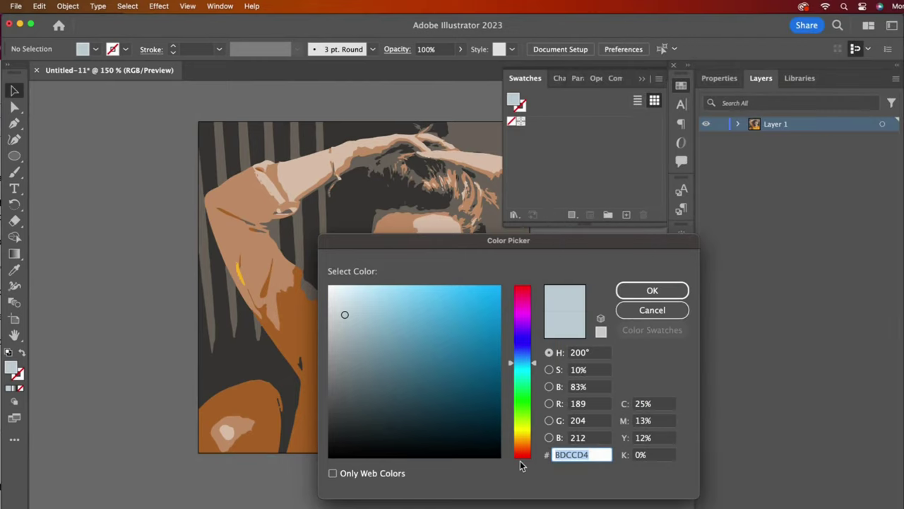
left_click(522, 454)
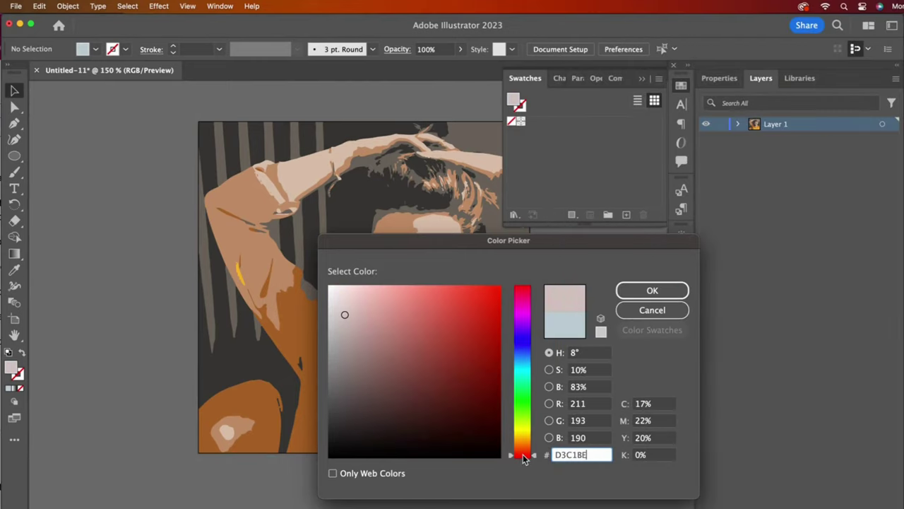
left_click_drag(414, 337, 440, 344)
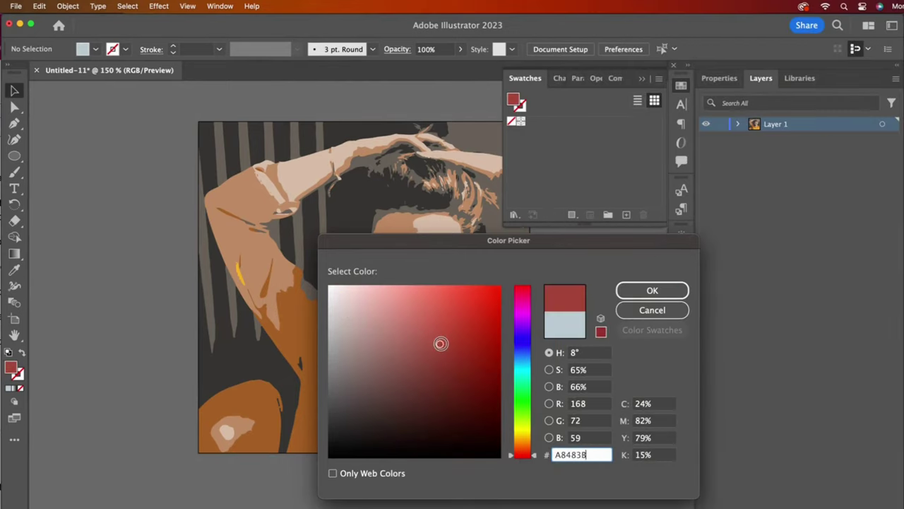
left_click(652, 290)
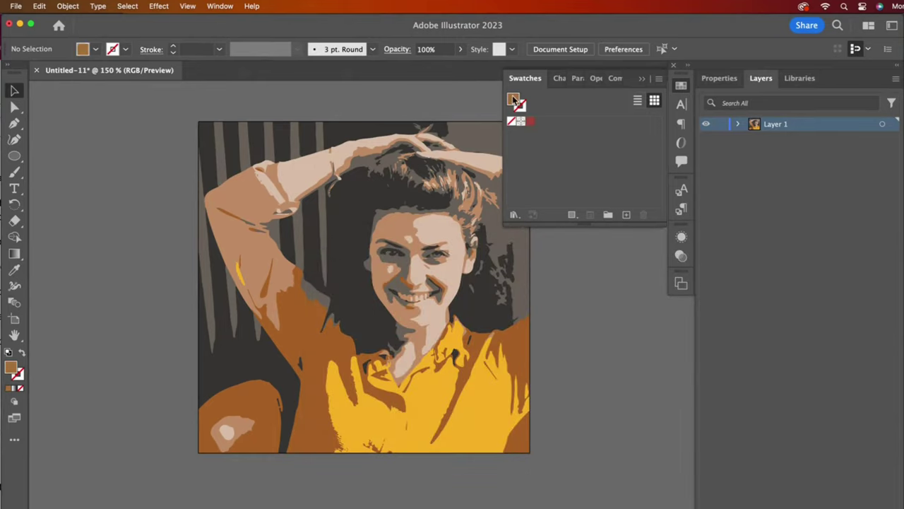
double_click(11, 367)
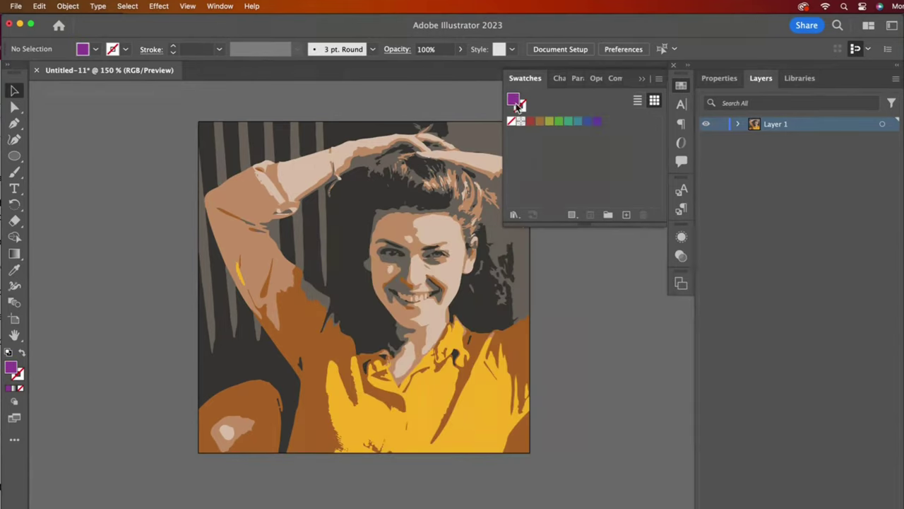
left_click_drag(516, 106, 578, 149)
Step: Set the fill colour to magenta #993D78
double_click(11, 368)
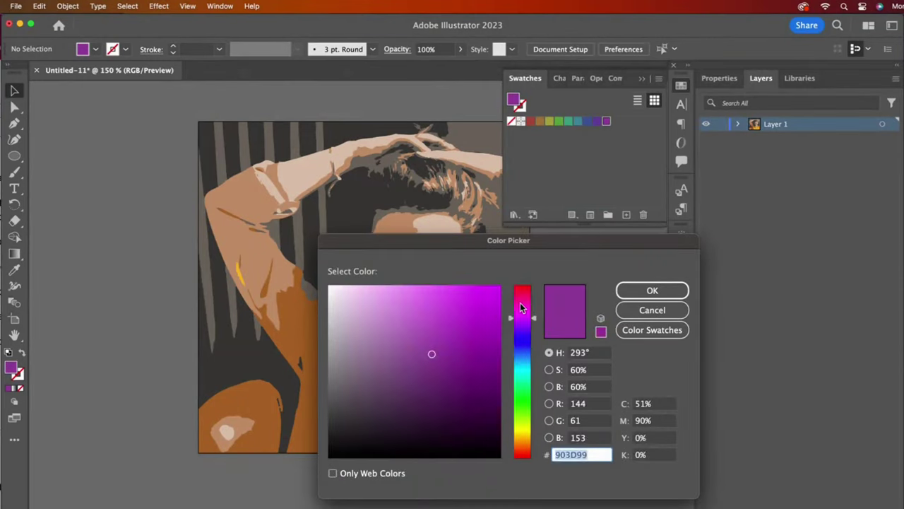
type("993D78")
left_click(645, 290)
Step: Save magenta as a swatch and fill the background area left of the figure brown
left_click_drag(517, 106, 574, 128)
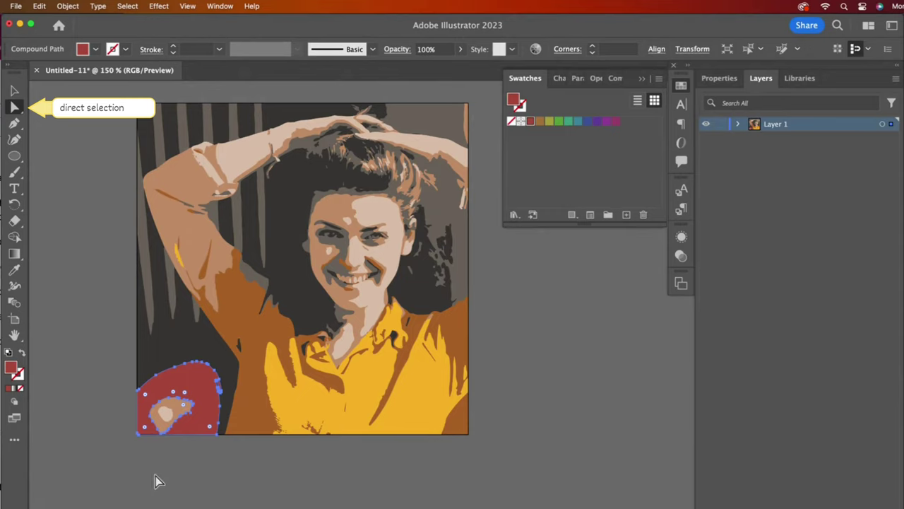
left_click(177, 347)
left_click(539, 123)
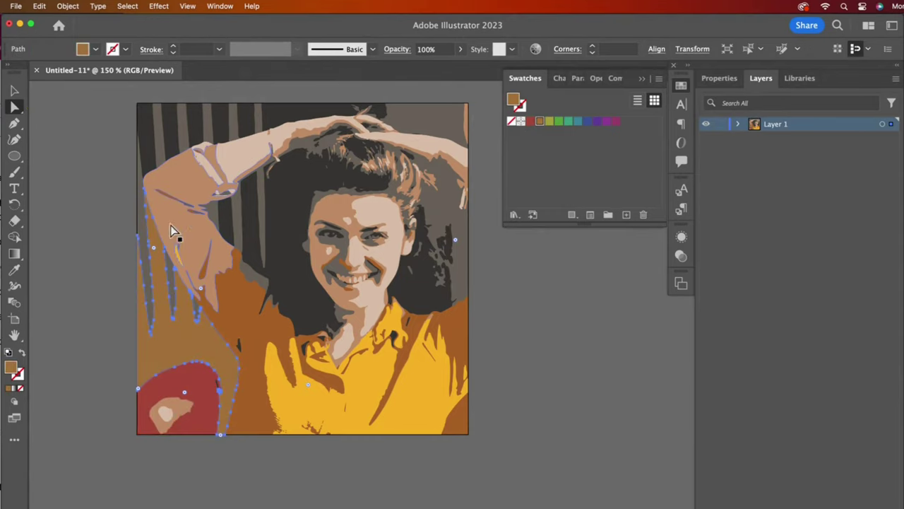
Step: Fill the thin strip along the left edge bright green
left_click(172, 198)
left_click(549, 123)
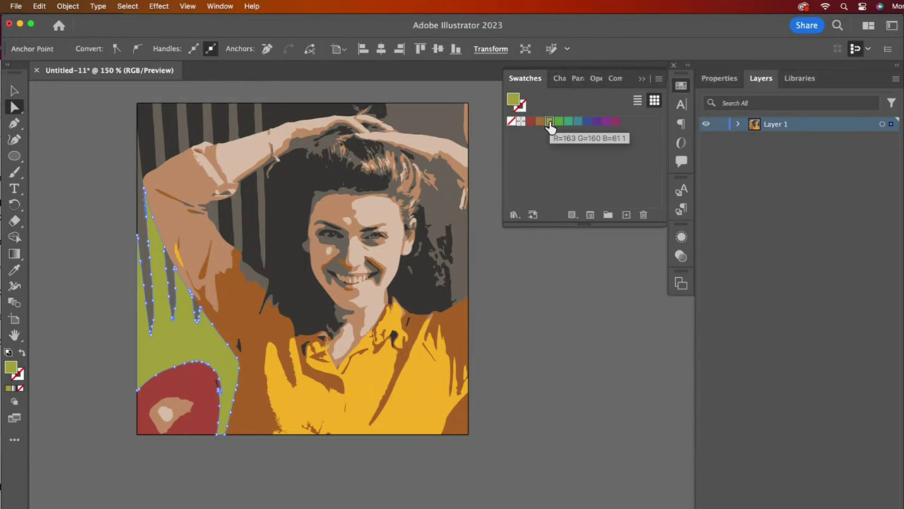
key("super+z")
left_click(132, 222)
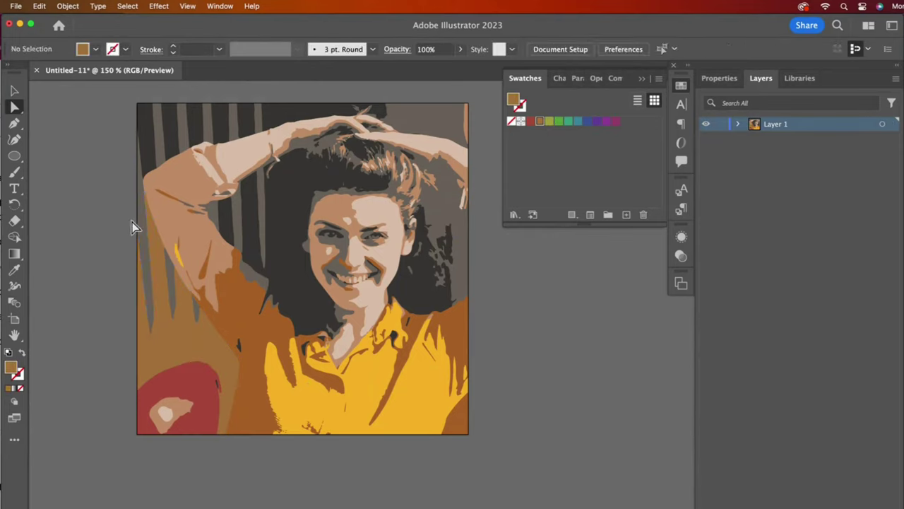
left_click(186, 202)
left_click(550, 122)
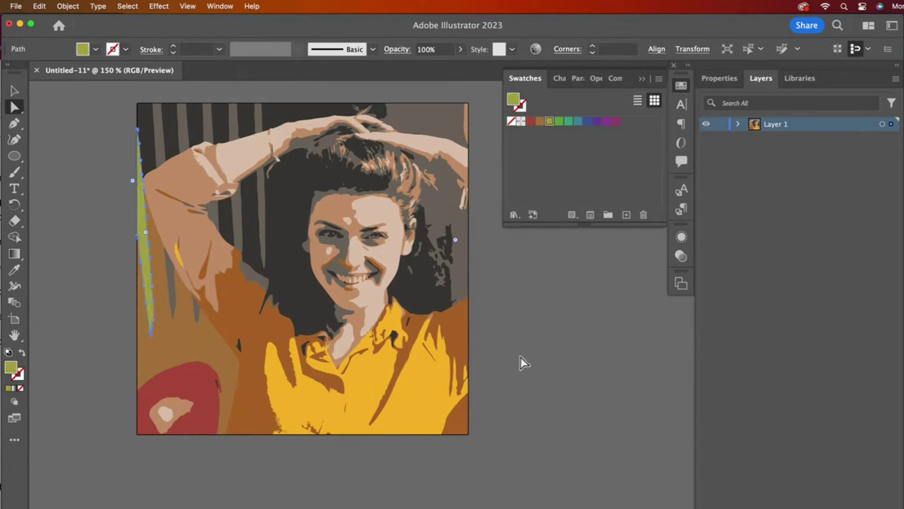
left_click(558, 123)
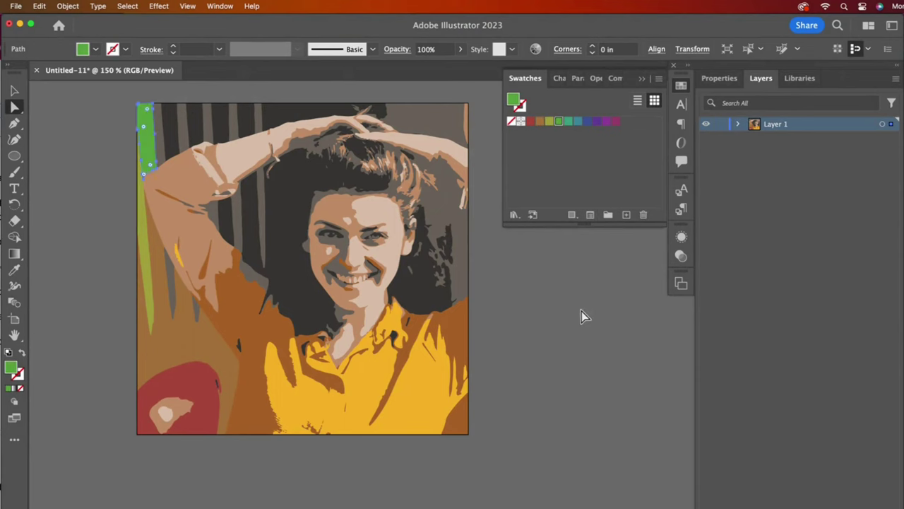
left_click(583, 318)
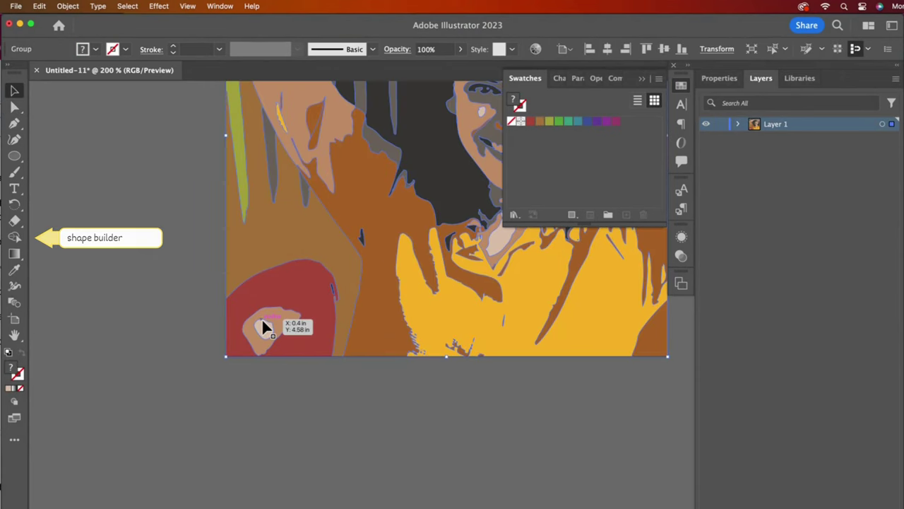
Step: Merge the pale spots in the chair patch with Shape Builder and fill the shape brown
key("shift+m")
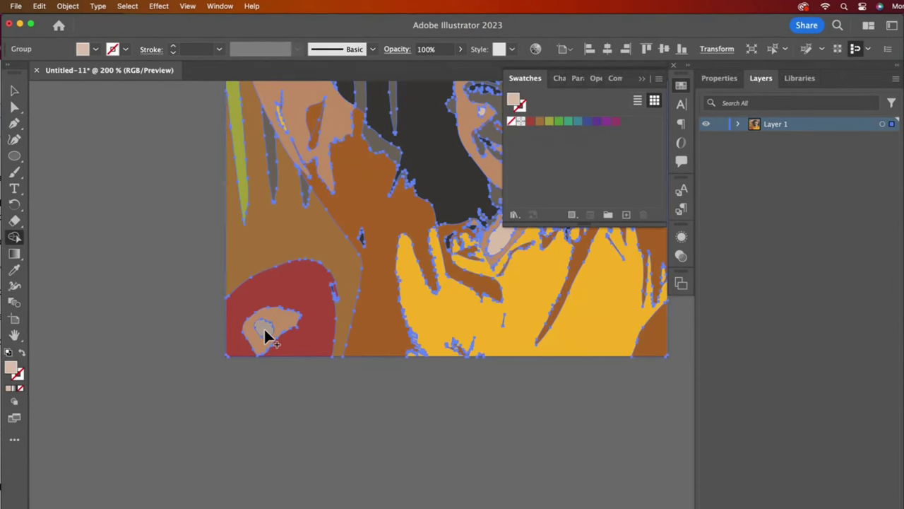
left_click_drag(264, 327, 282, 321)
key("a")
left_click(197, 324)
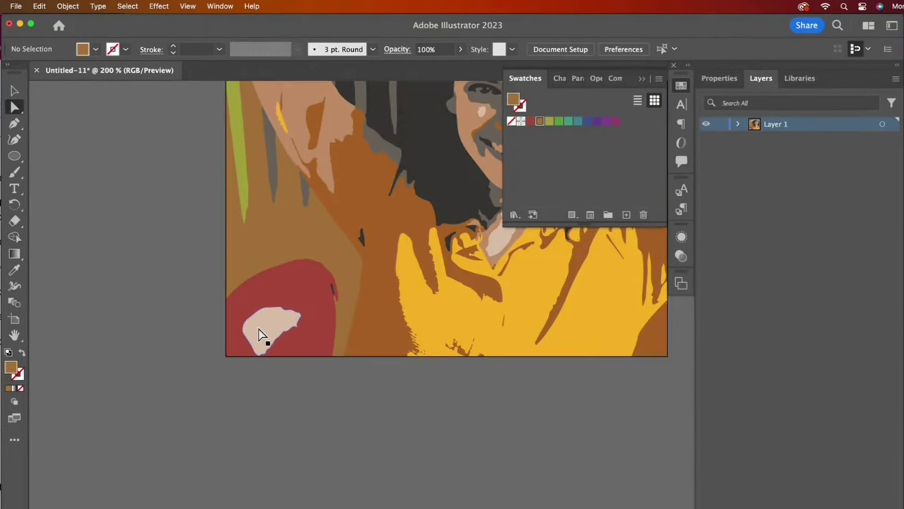
left_click(260, 331)
left_click(540, 122)
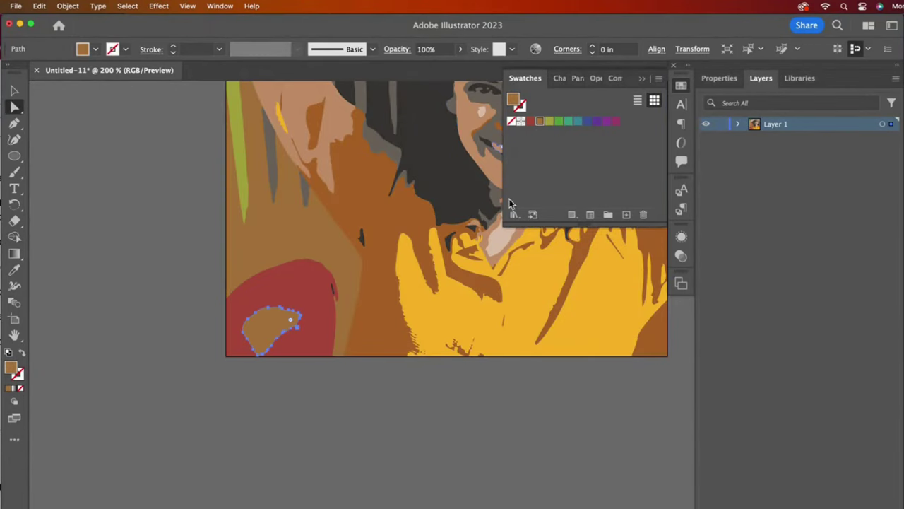
left_click(423, 443)
Step: Fill the small shape inside the chair patch a darker red
key("super+1")
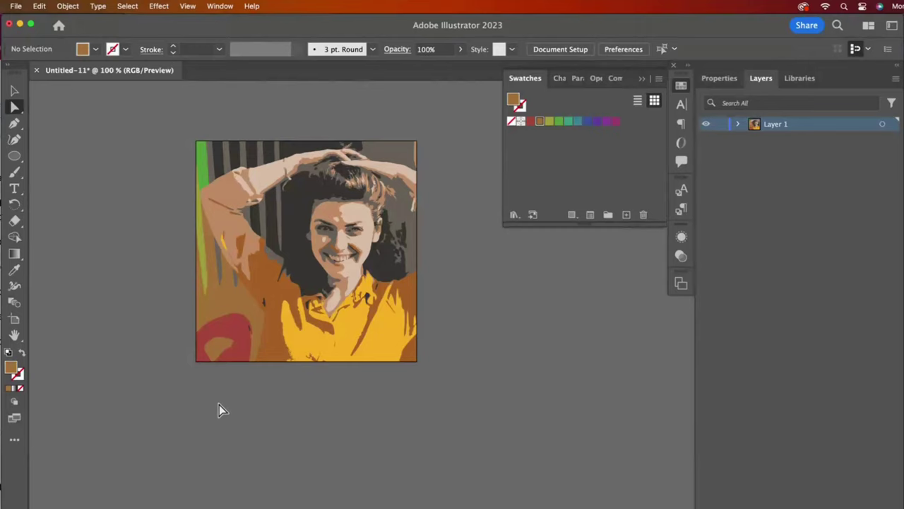
left_click(219, 349)
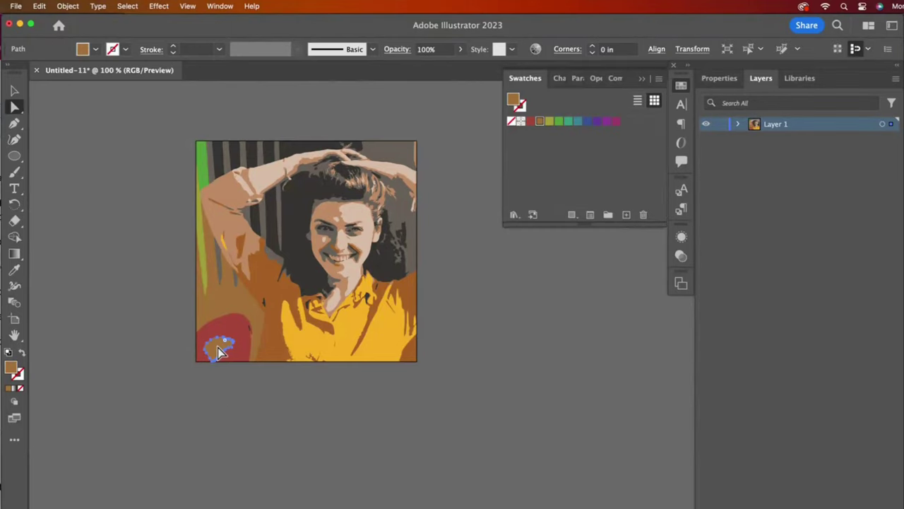
left_click(530, 121)
double_click(11, 369)
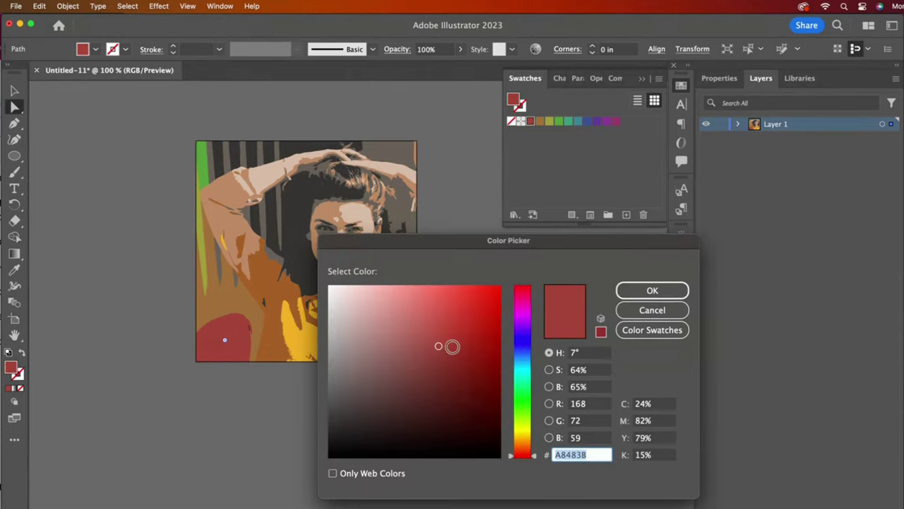
left_click(457, 365)
left_click(646, 297)
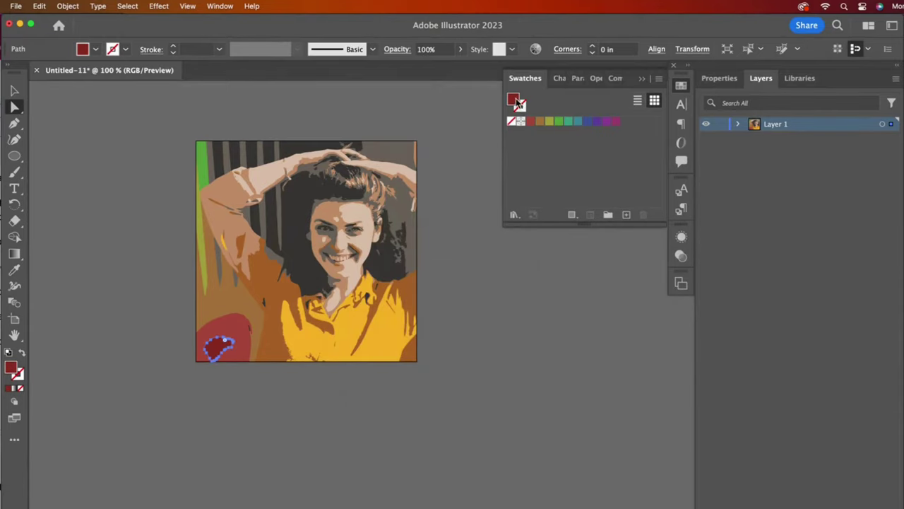
left_click(535, 252)
scroll(288, 200, "up", 1)
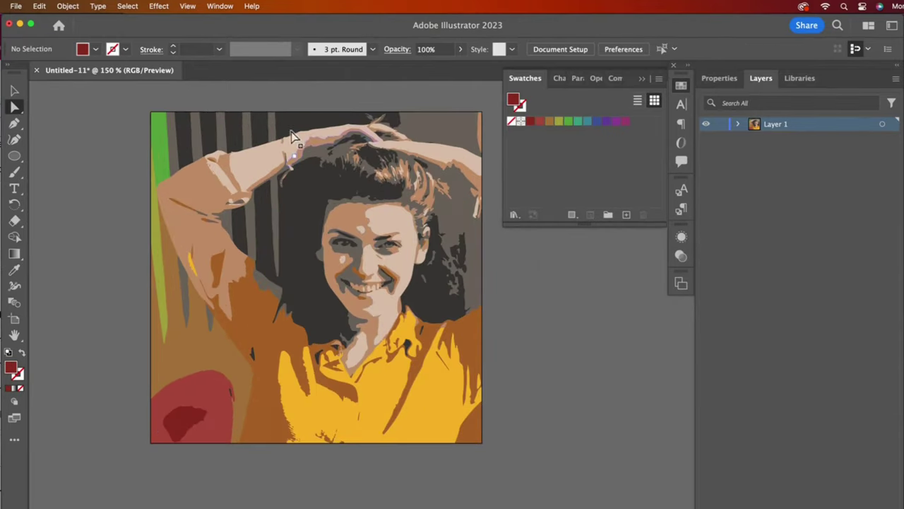
Step: Select all shapes sharing the dark stripe's fill colour and recolour them blue
left_click(188, 143)
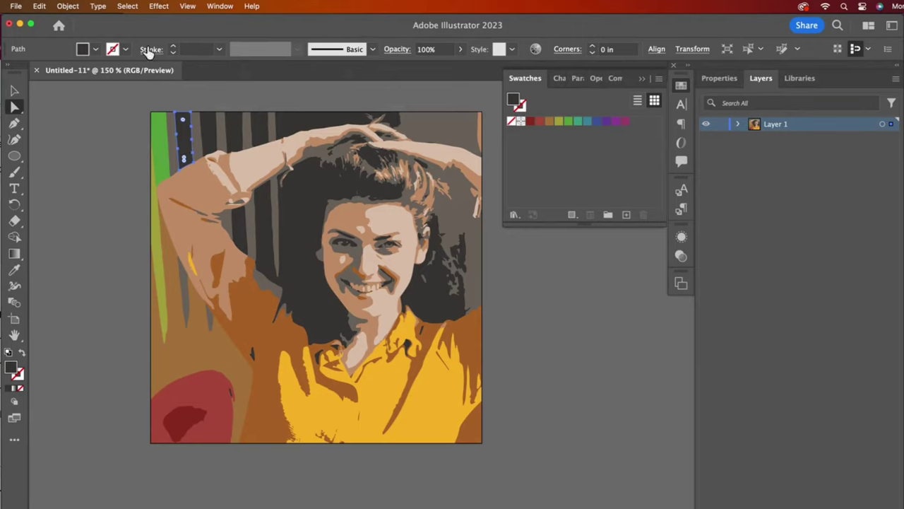
left_click(128, 7)
mouse_move(146, 118)
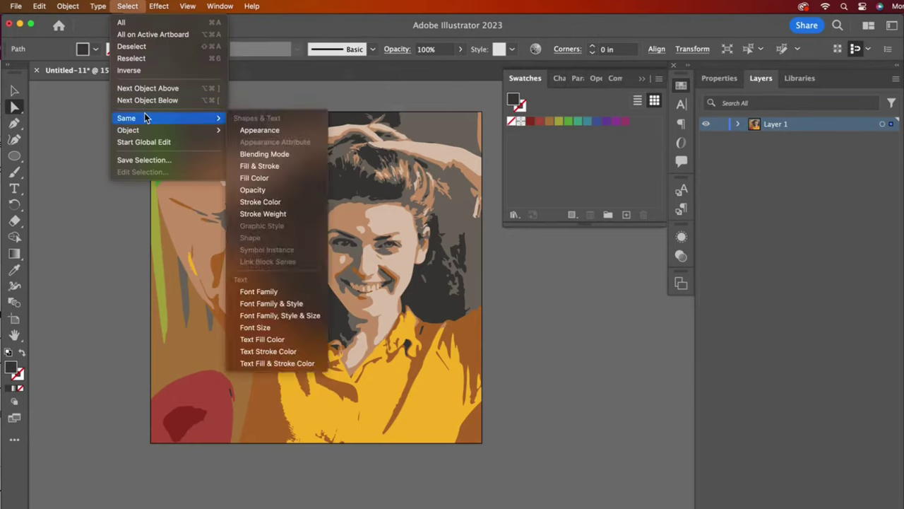
left_click(281, 181)
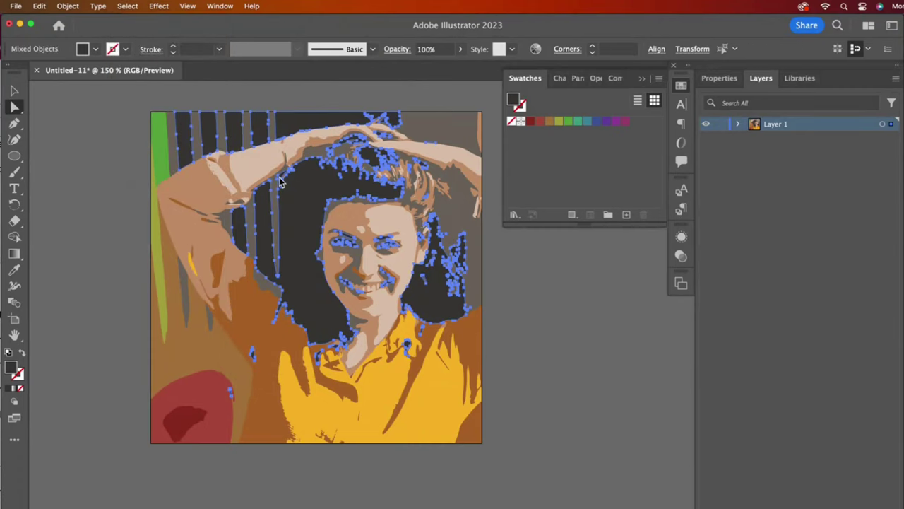
left_click(599, 366)
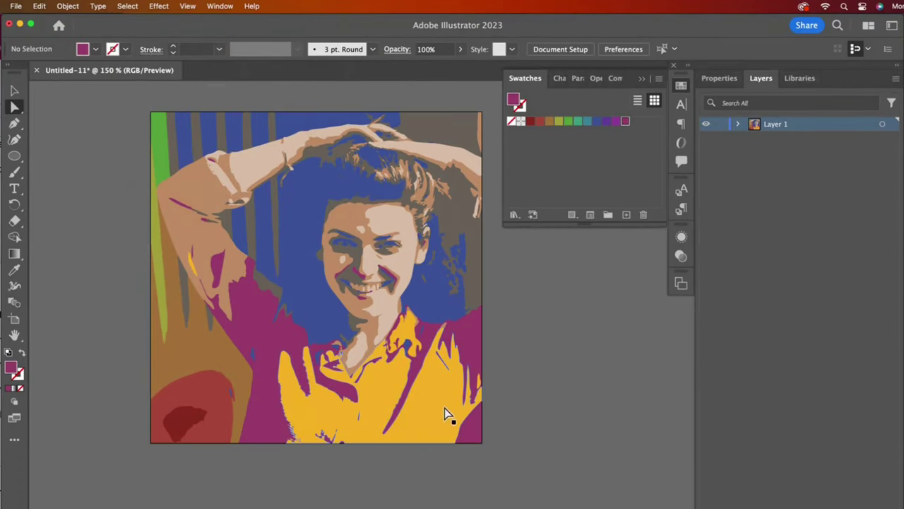
left_click(388, 275)
key("super+equal")
key("super+equal")
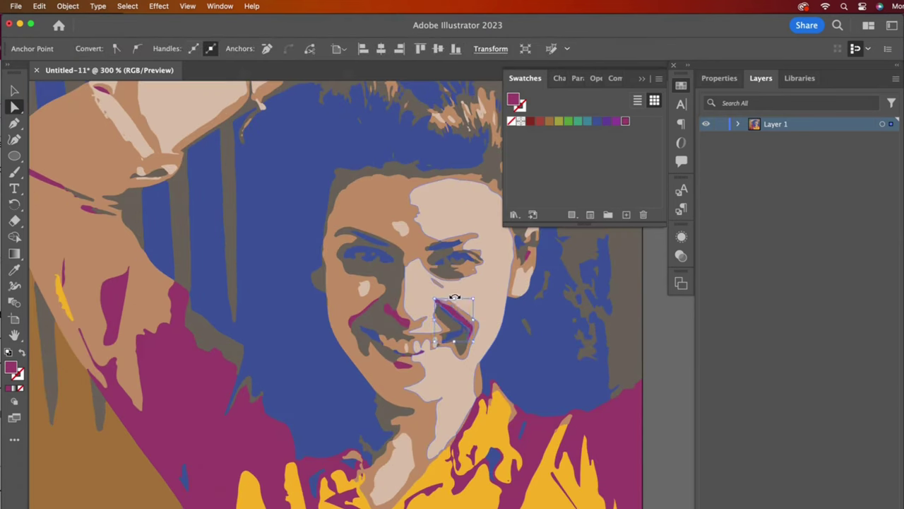
Step: Fill the mouth shapes brown and erase a gap through the blue hair
left_click(550, 122)
left_click(615, 319)
scroll(275, 263, "up", 2)
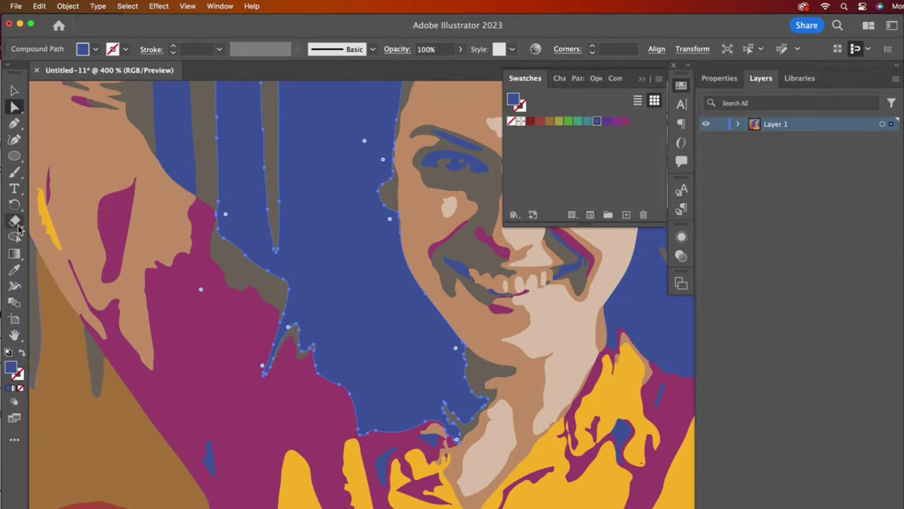
key("shift+e")
left_click_drag(268, 290, 276, 212)
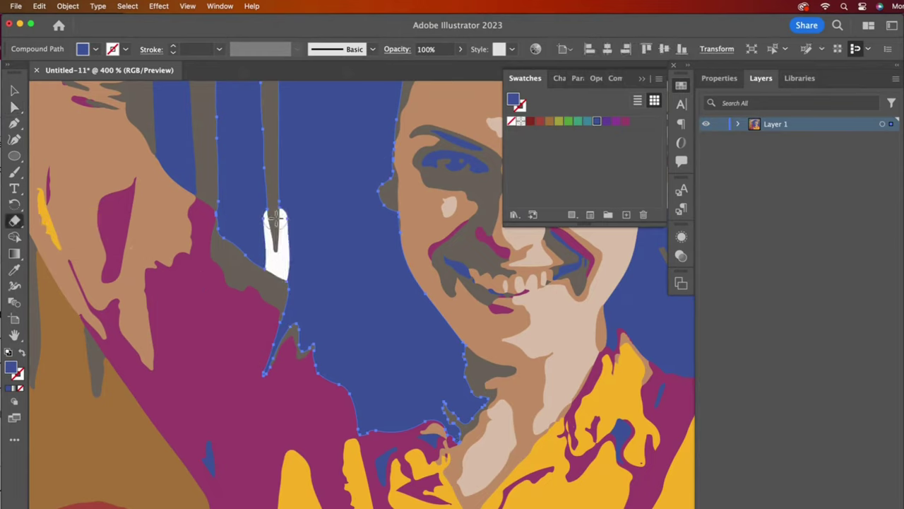
Step: Merge the white gap into the blue hair shape with the Shape Builder
left_click(20, 111)
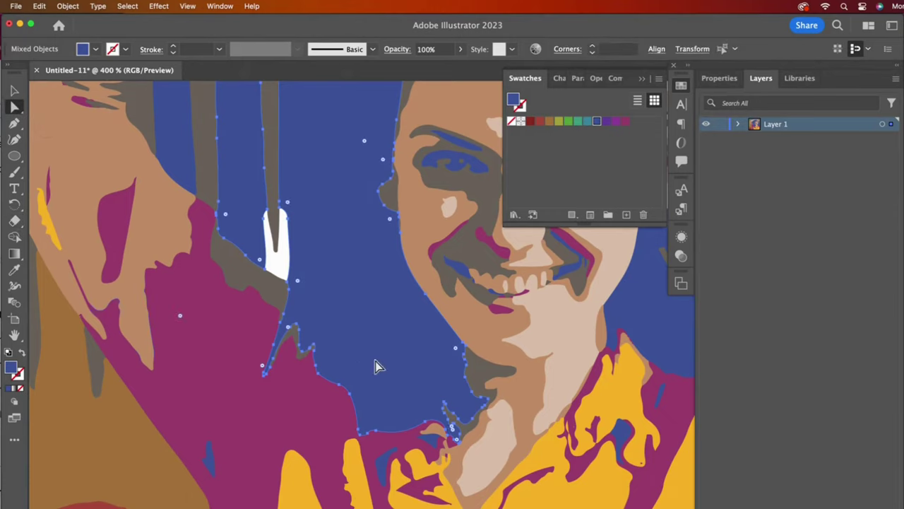
left_click(307, 414)
left_click(385, 370)
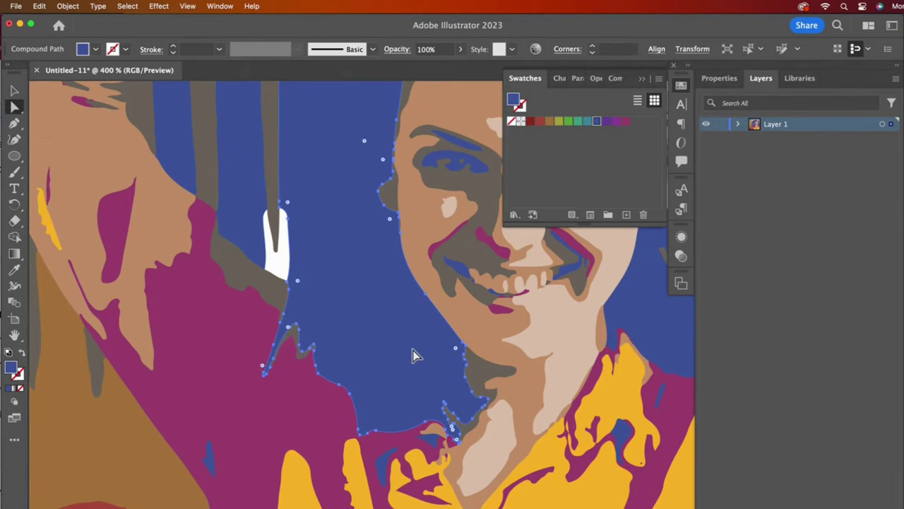
left_click(282, 271)
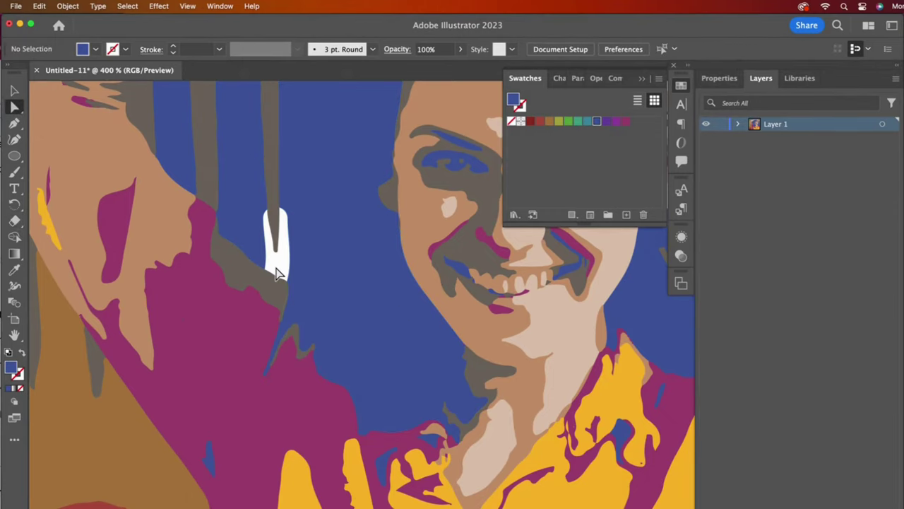
key("v")
key("super+minus")
key("super+minus")
left_click(273, 127)
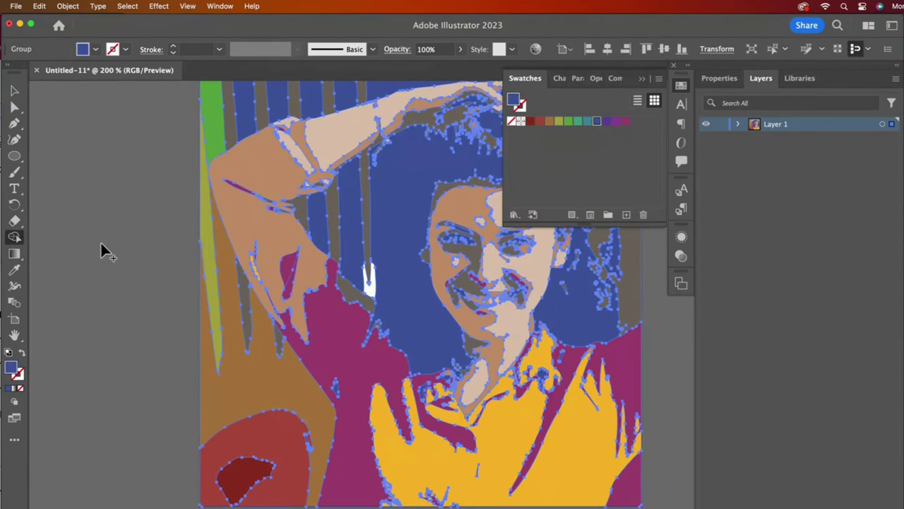
left_click(369, 286)
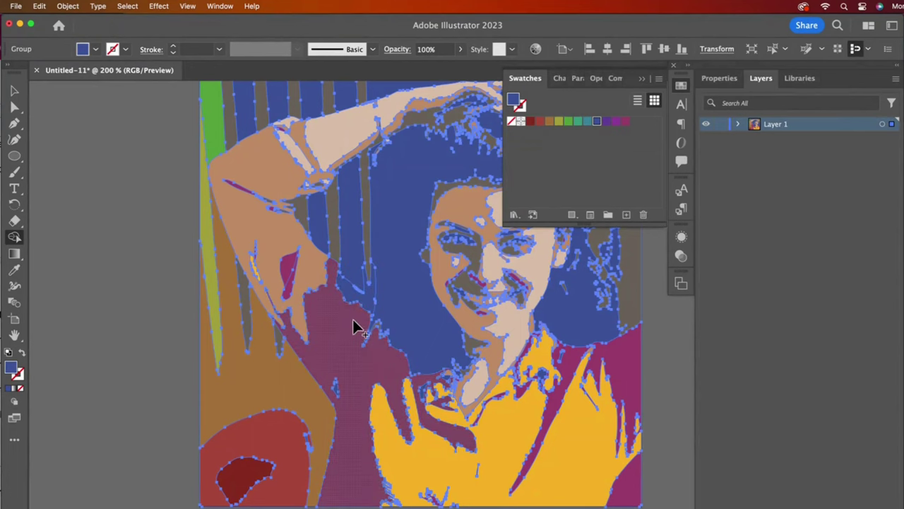
Step: Fill the small shape inside the hair purple
left_click(14, 106)
left_click(359, 283)
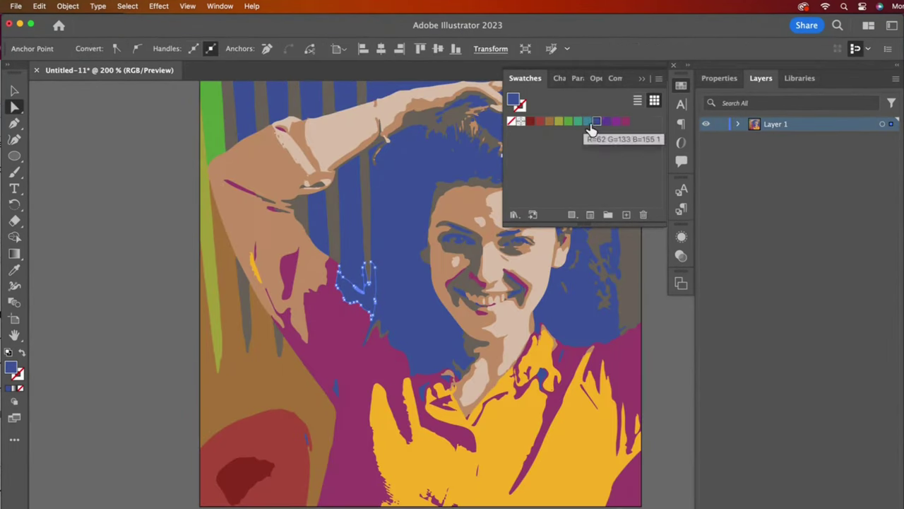
left_click(606, 122)
left_click(165, 219)
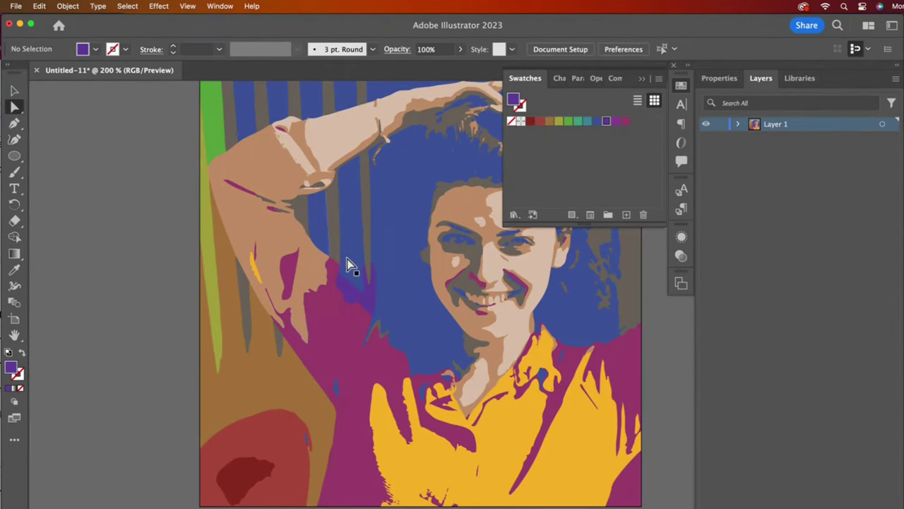
Step: Fill the left part of the hair dark red
left_click(400, 283)
left_click_drag(379, 280, 218, 280)
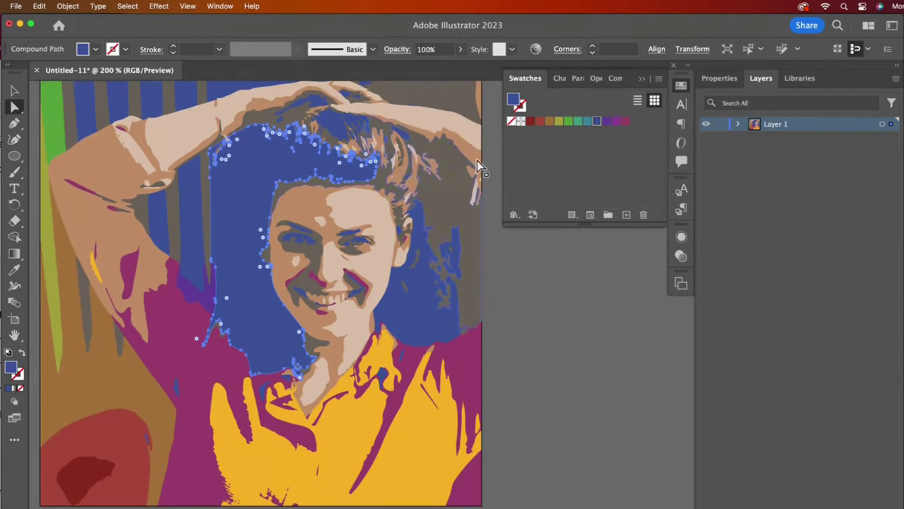
left_click(531, 122)
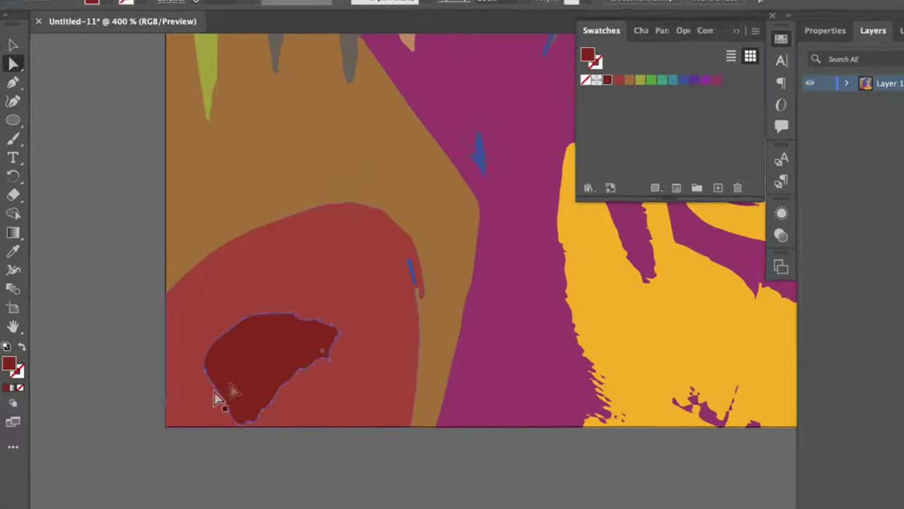
Step: Pull the chair patch's top-left and left anchors outward for a fuller left edge
left_click(233, 387)
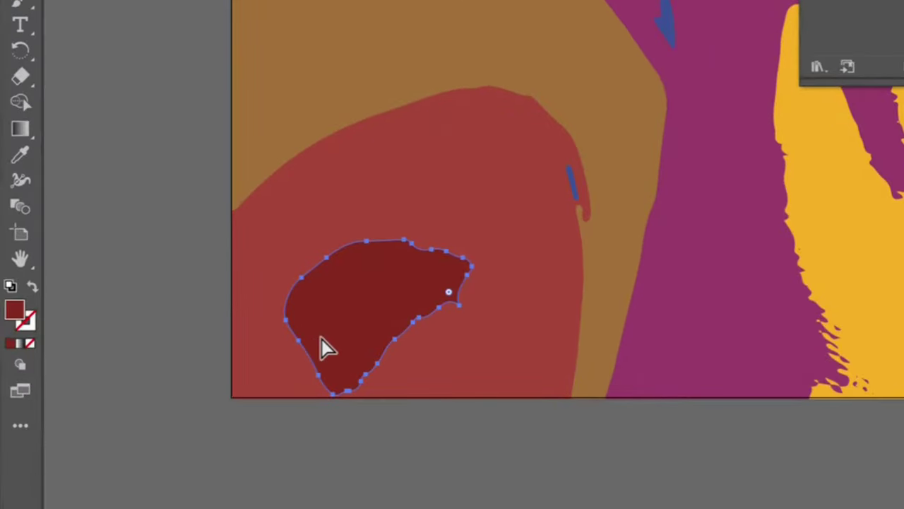
left_click_drag(357, 305, 424, 198)
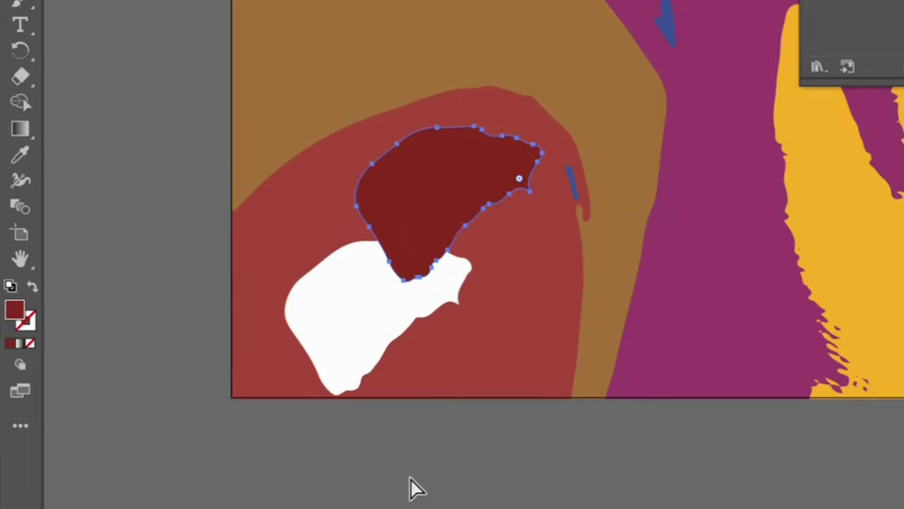
key("ctrl+z")
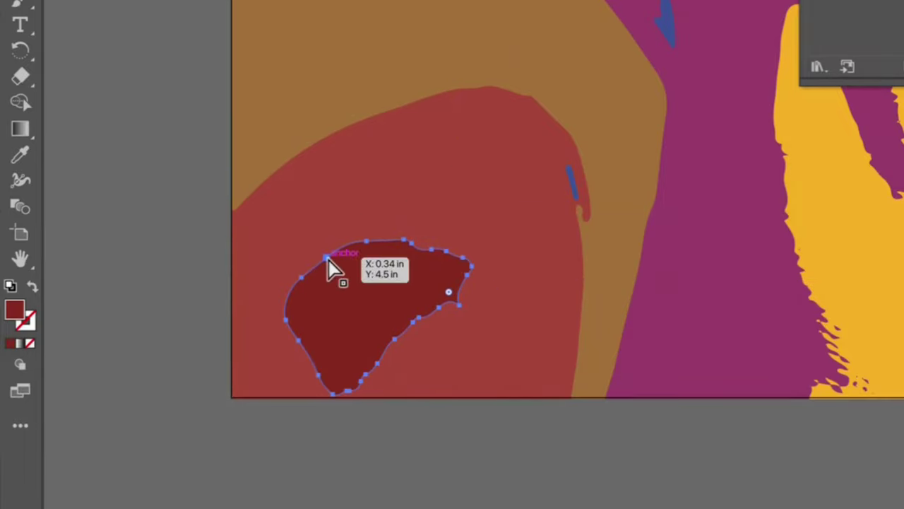
left_click(329, 259)
left_click_drag(328, 258, 317, 236)
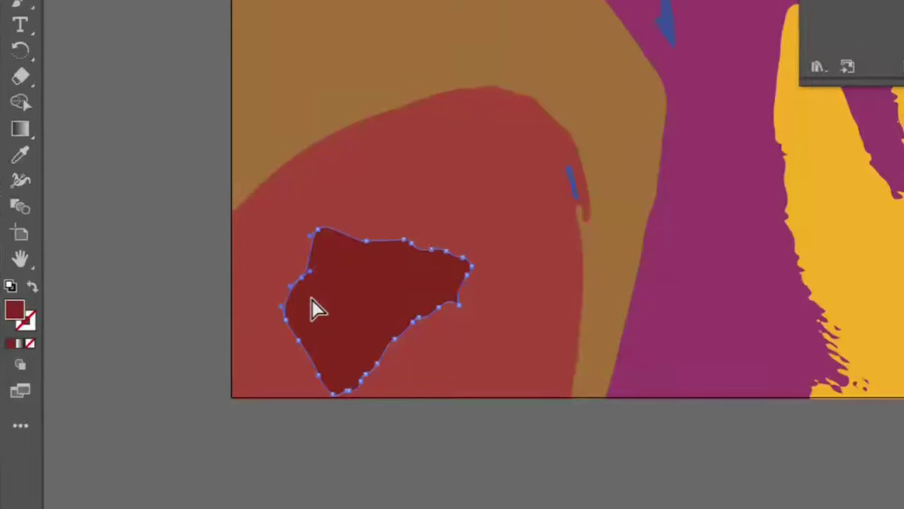
left_click_drag(301, 277, 275, 259)
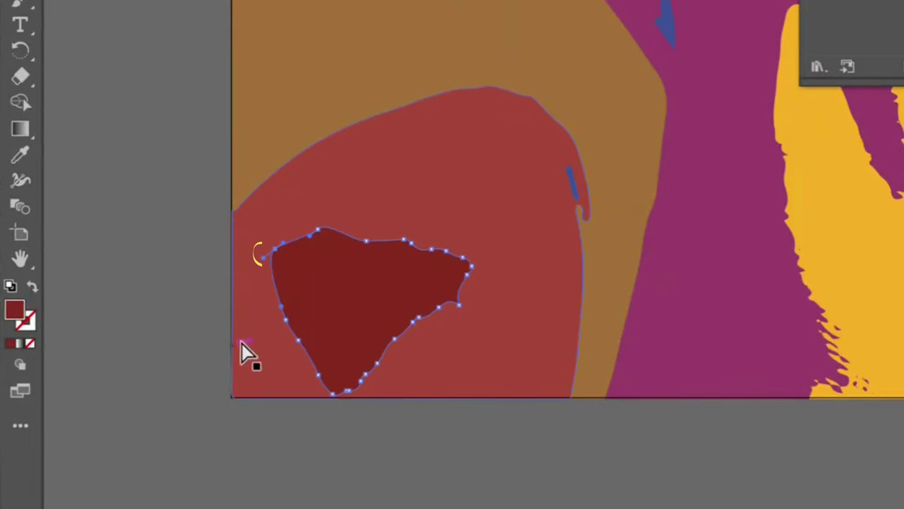
left_click_drag(287, 325, 298, 346)
Step: Deselect, zoom out to 150% and pan to show the whole recolored portrait
key("super+shift+a")
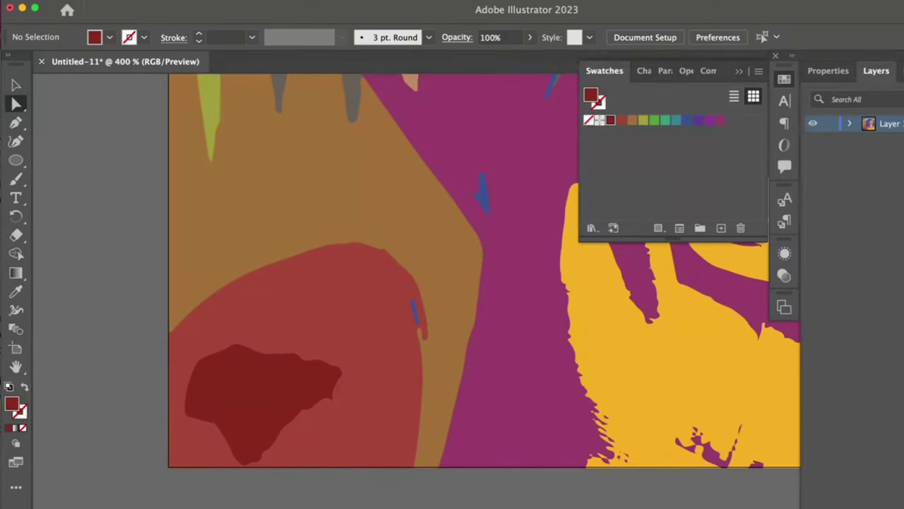
key("super+minus")
key("super+minus")
key("super+minus")
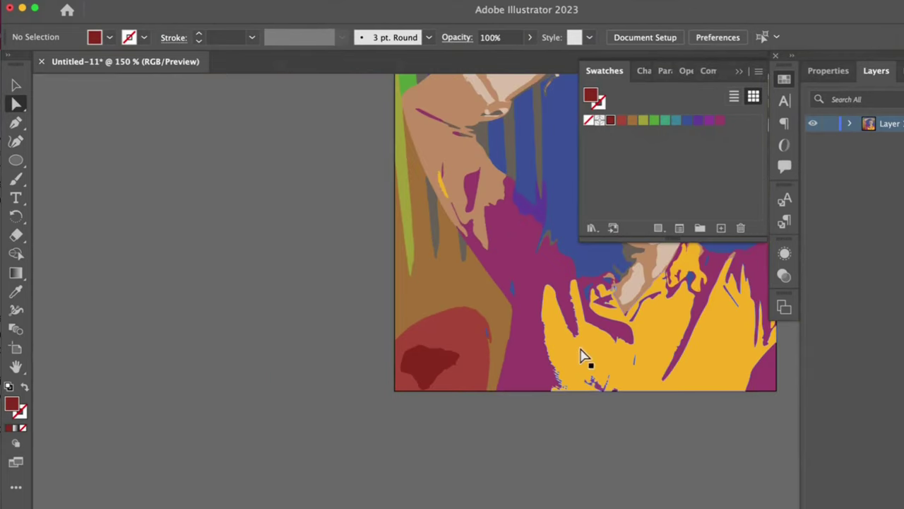
left_click_drag(581, 356, 342, 438)
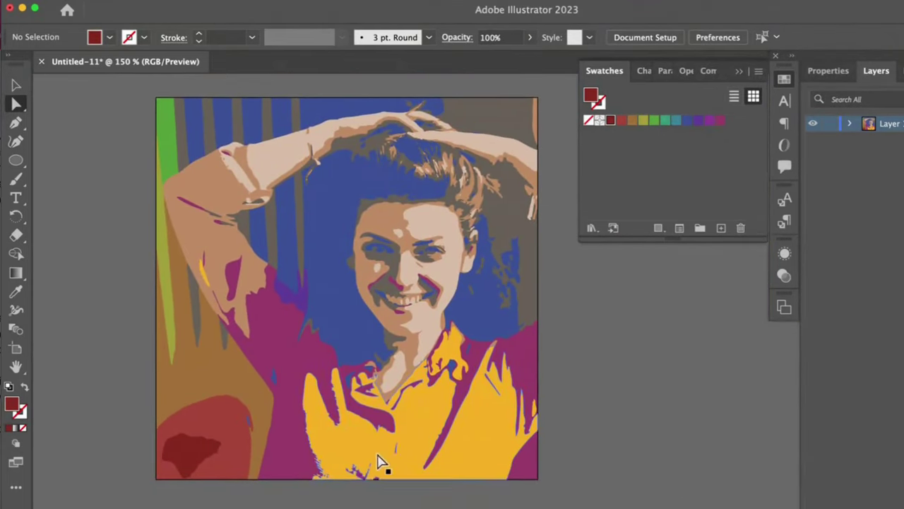